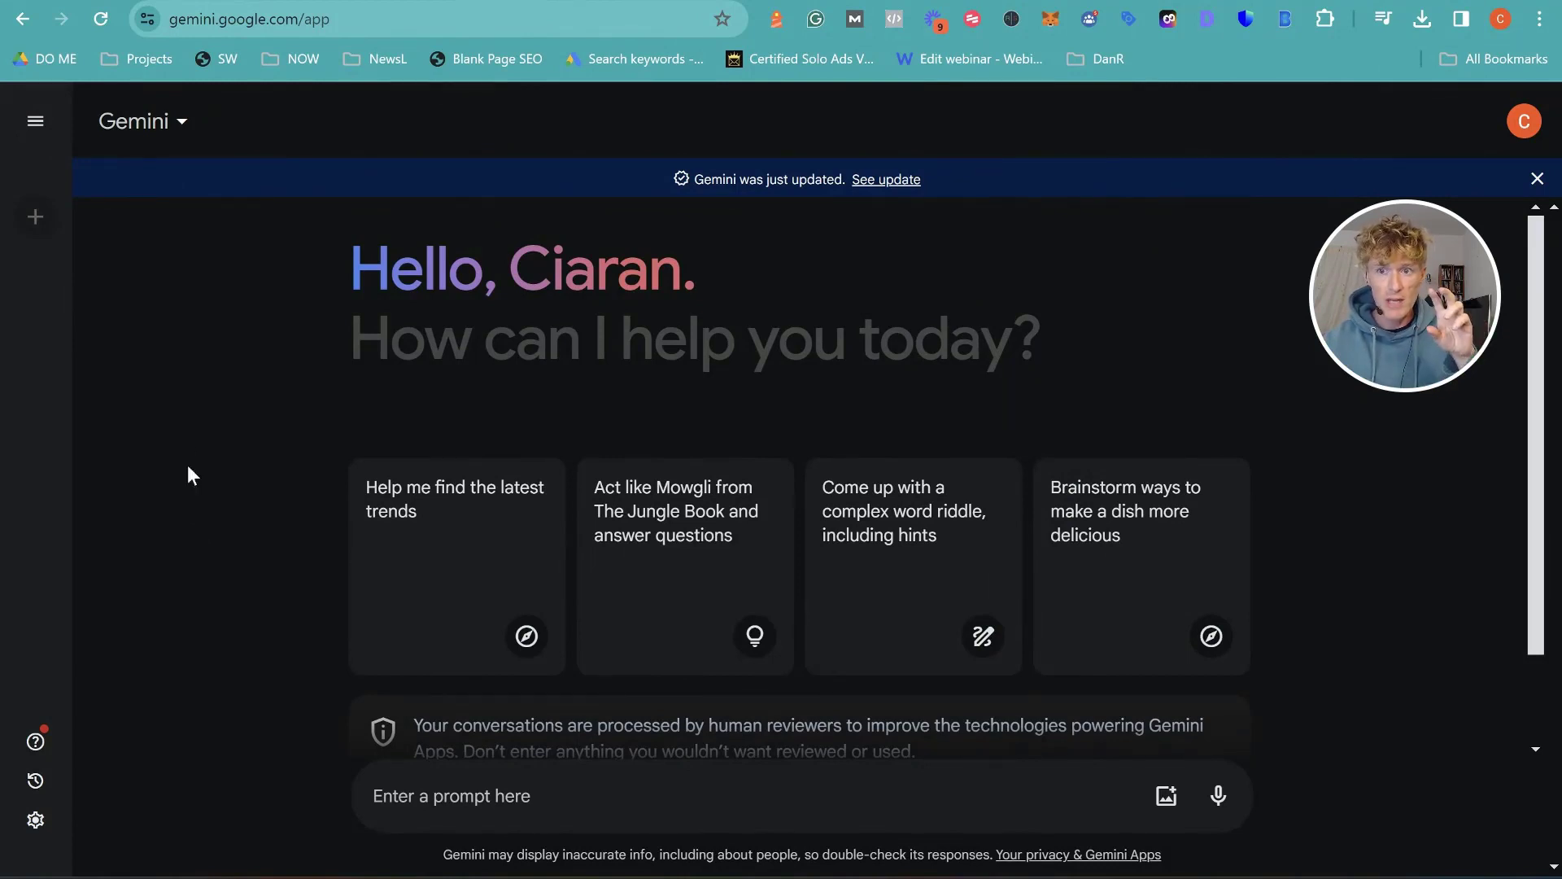
# Open the Gemini model list to compare basic Gemini with the Gemini Advanced upgrade
pyautogui.click(177, 124)
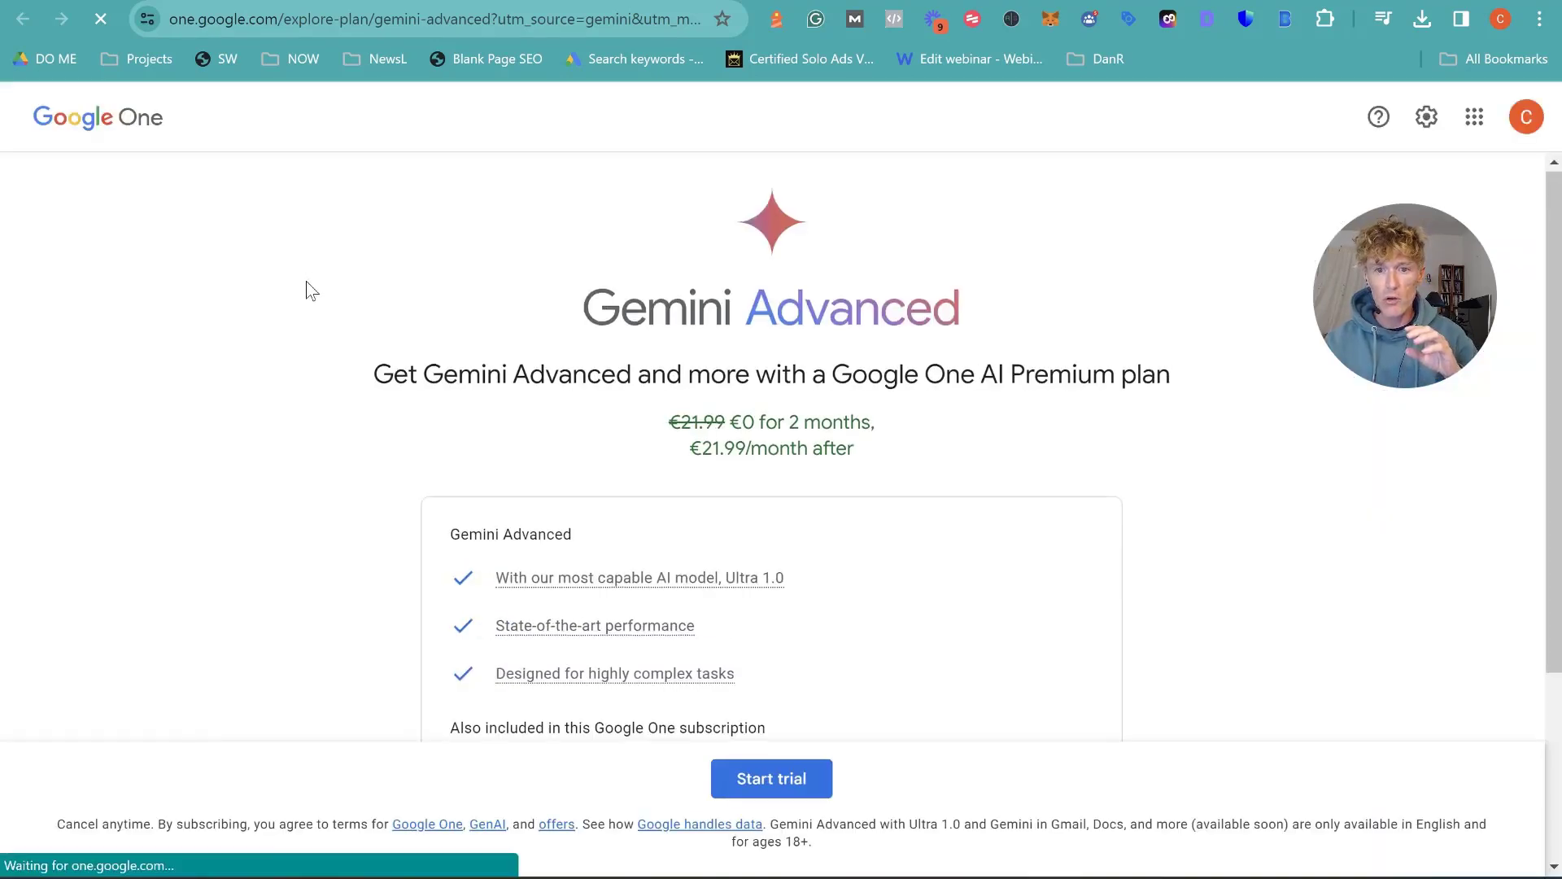
# Scroll through the Google One AI Premium offer (€0 for 2 months, then €21.99/month)
pyautogui.scroll(-1, 307, 276)
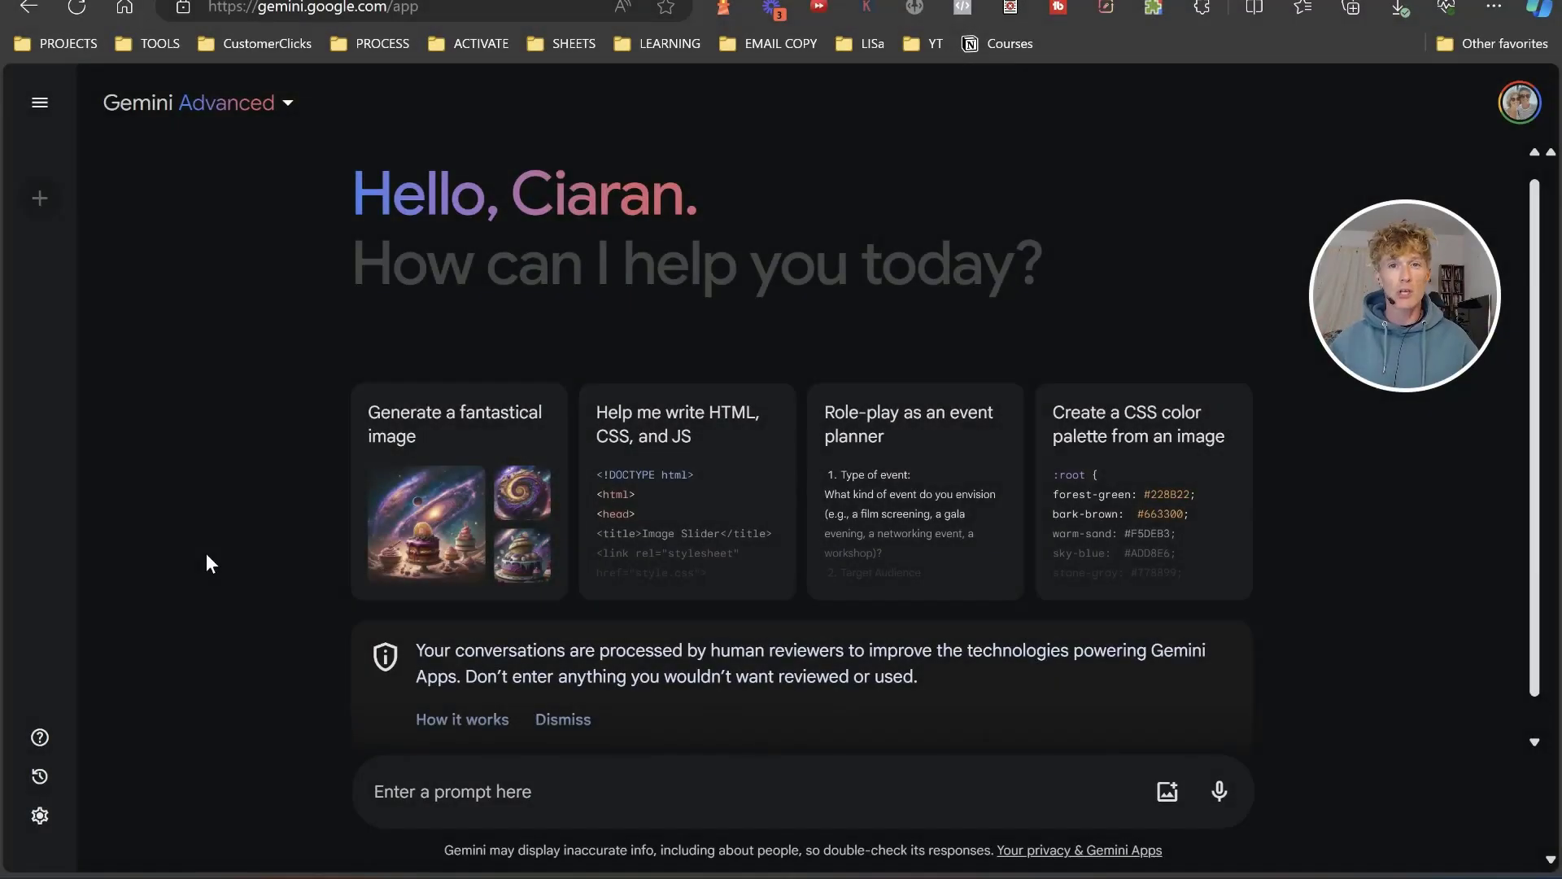
# Switch to Gemini Advanced and ask it the Google Trends breakout-niches question
pyautogui.click(288, 104)
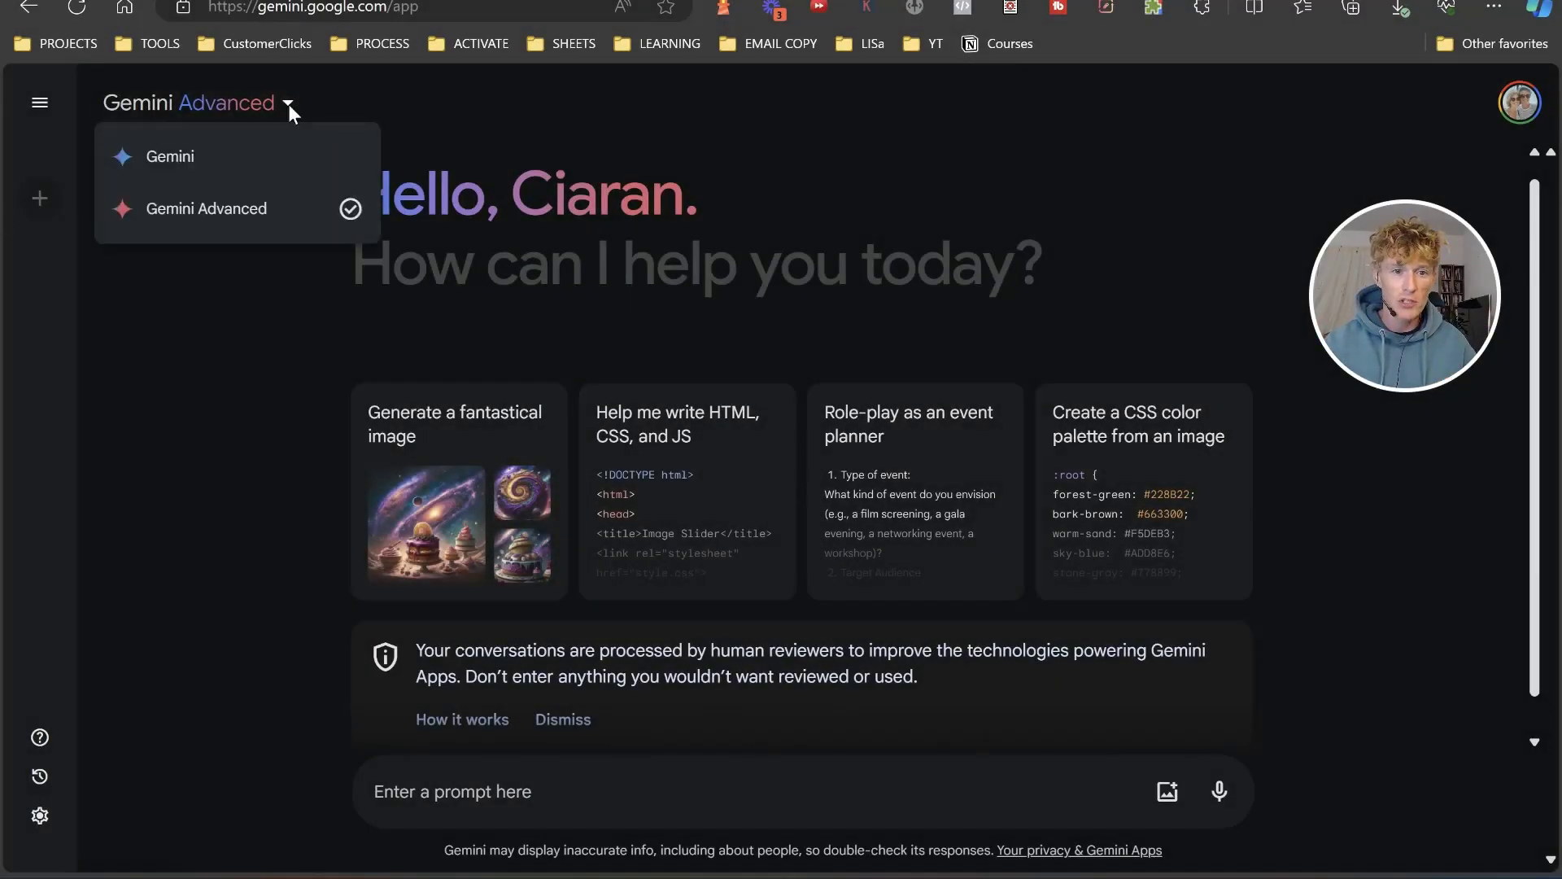
pyautogui.click(278, 226)
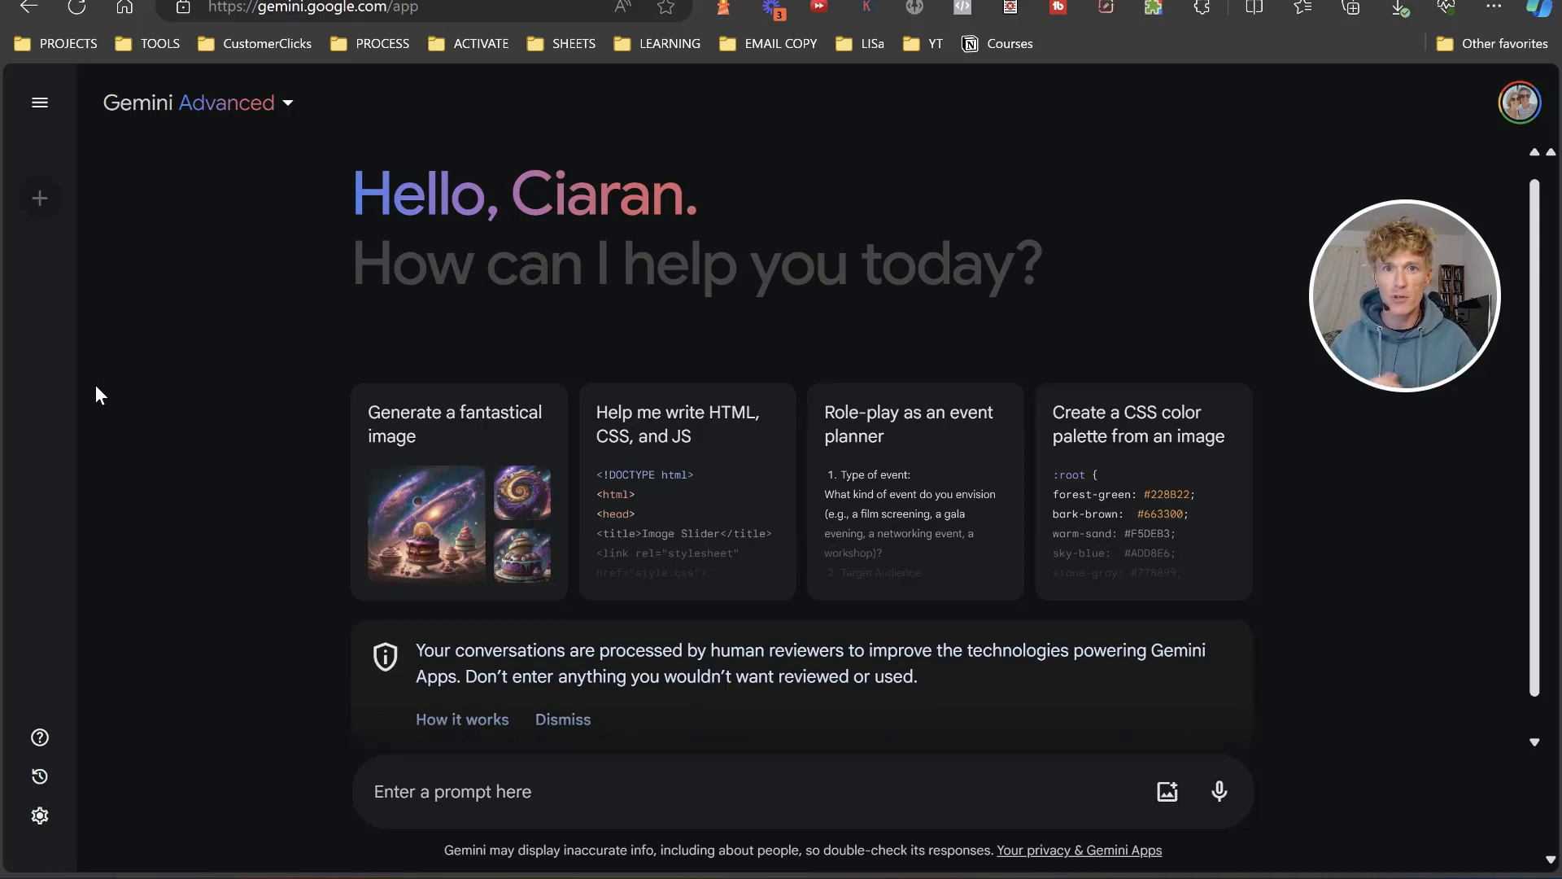
pyautogui.write('What are some current niches that are just before the breakout stage online according to data from google trends?')
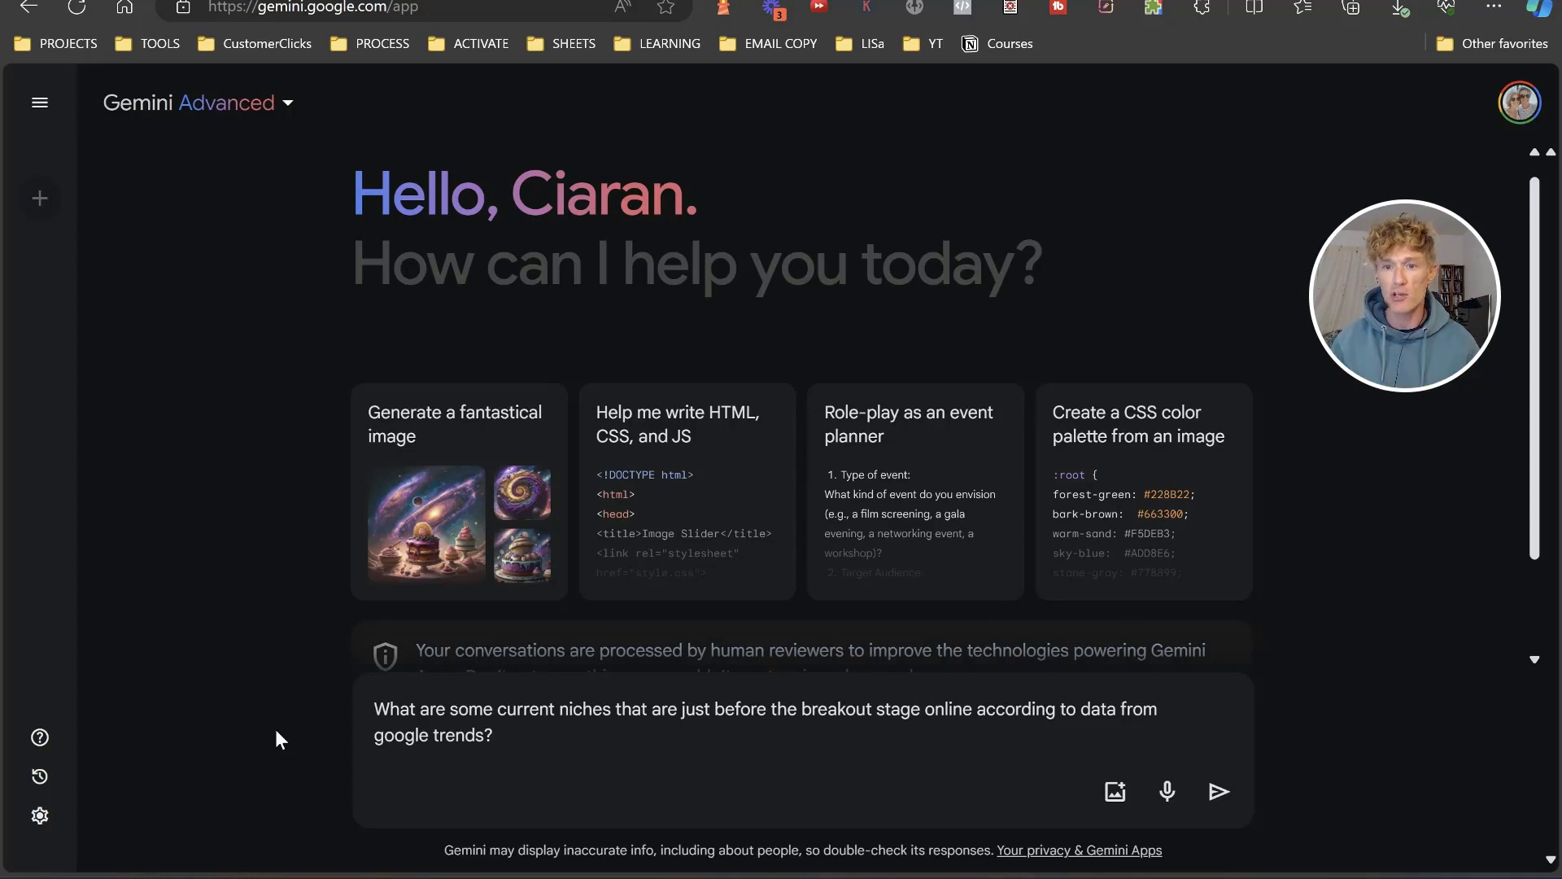
pyautogui.press('Return')
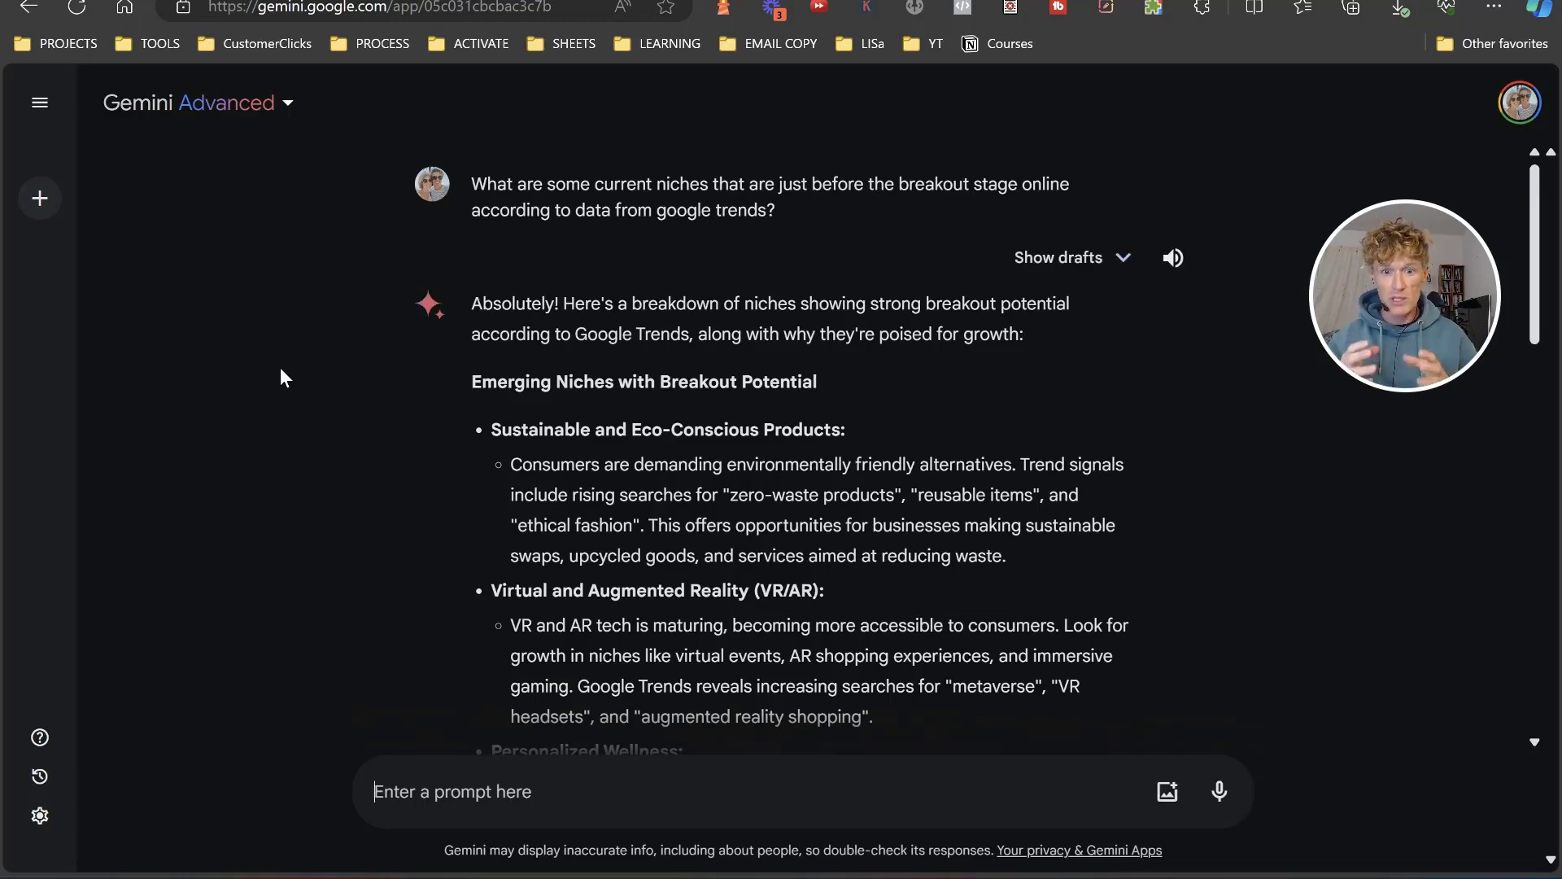
# Read Gemini's breakout-niche answer down to the 'How to Capitalize on Breakout Niches' tips
pyautogui.scroll(-2, 283, 389)
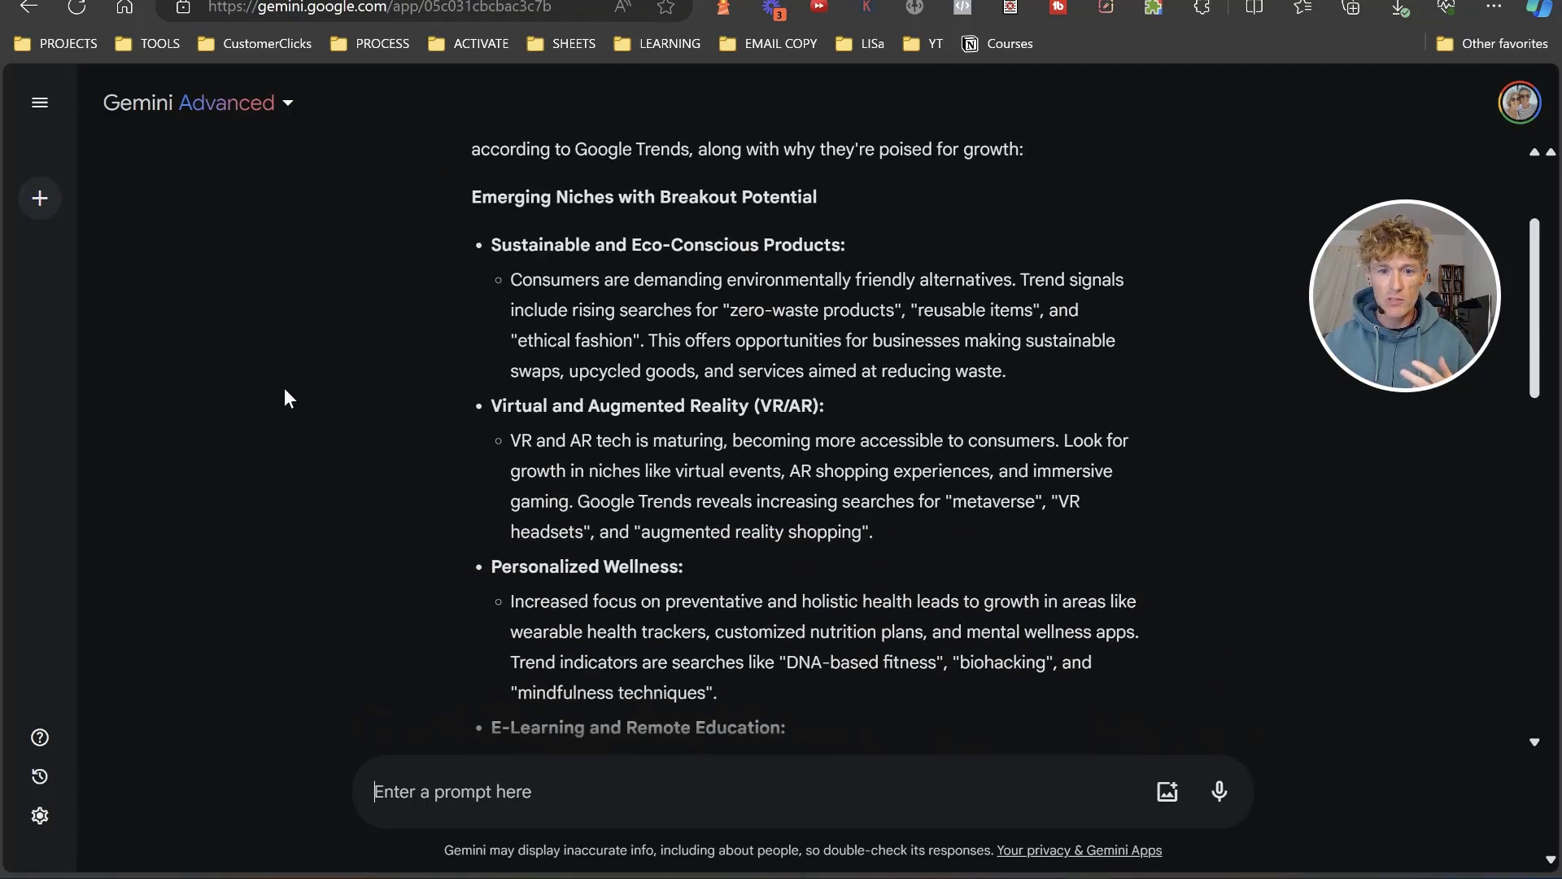
pyautogui.scroll(-2, 296, 388)
pyautogui.scroll(-1, 296, 397)
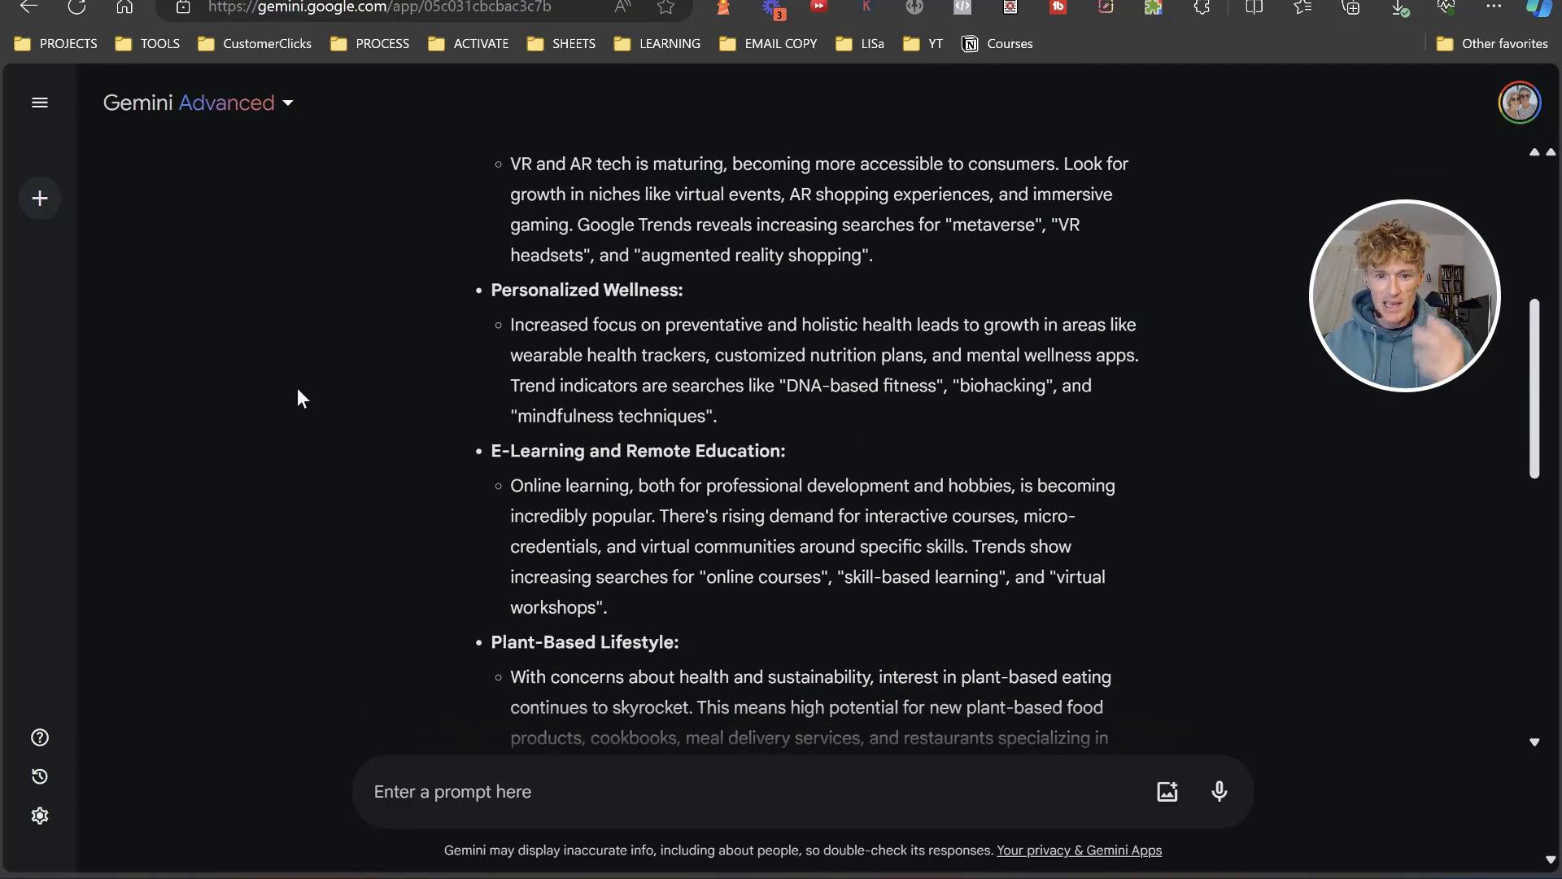
pyautogui.scroll(-1, 296, 397)
pyautogui.scroll(-4, 298, 390)
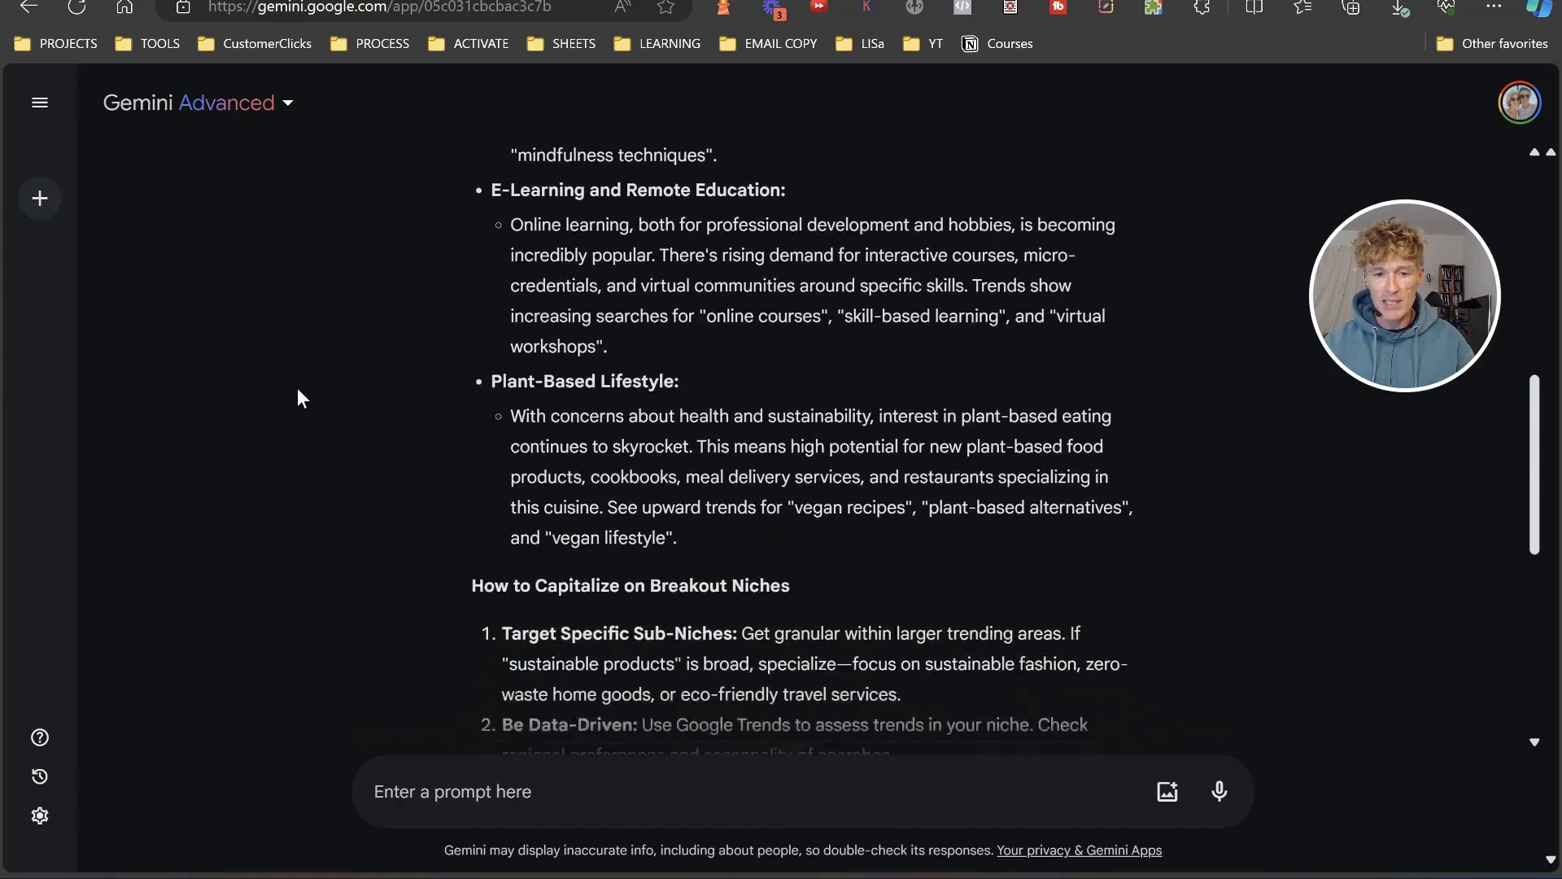
pyautogui.scroll(-1, 298, 390)
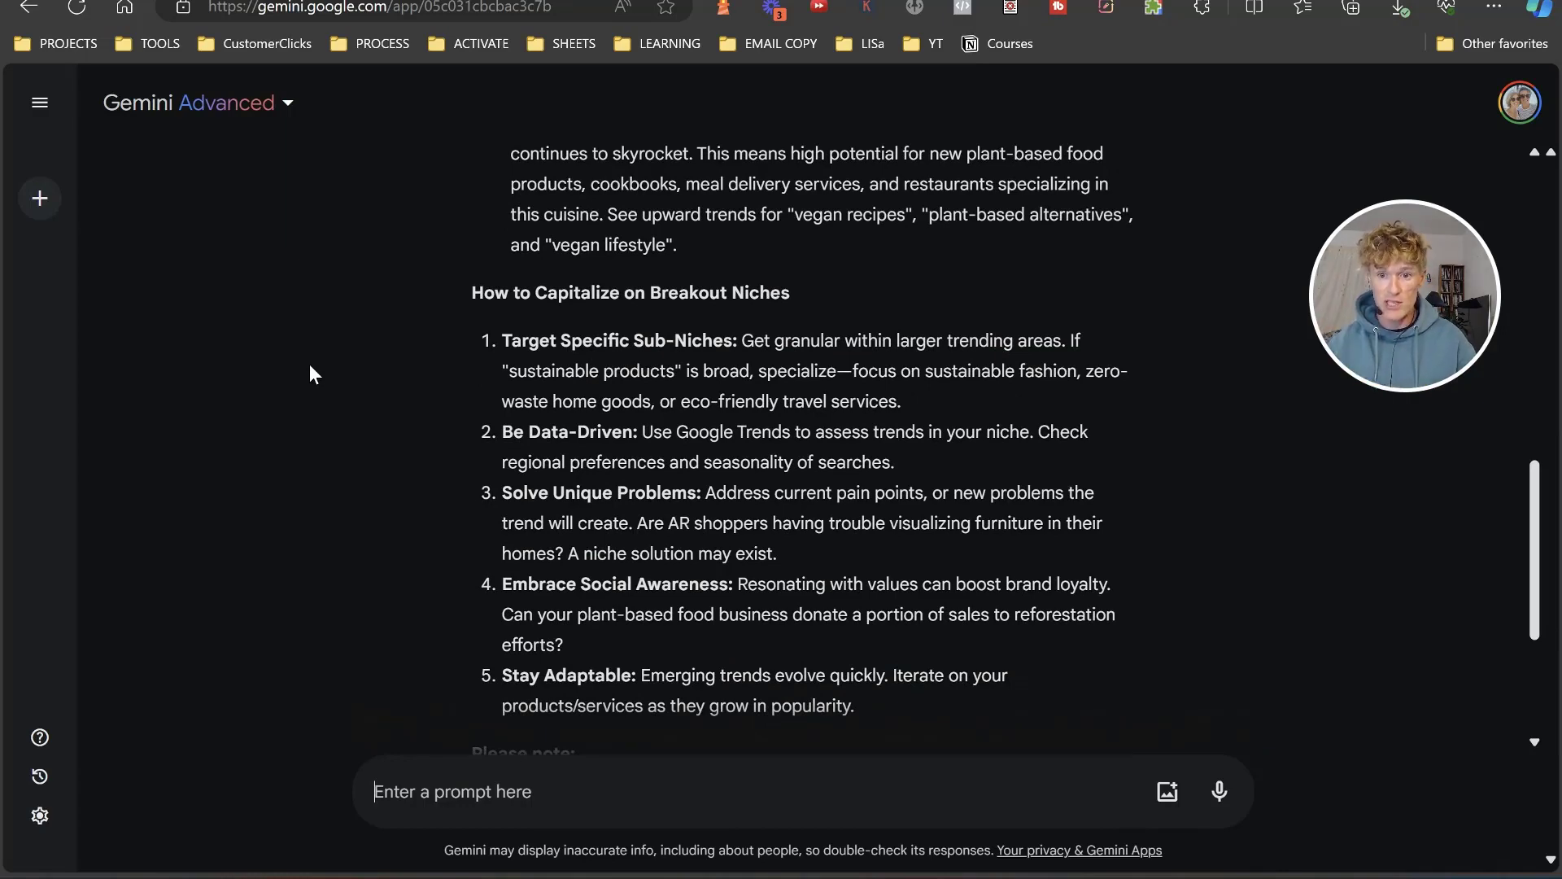
pyautogui.scroll(-2, 310, 366)
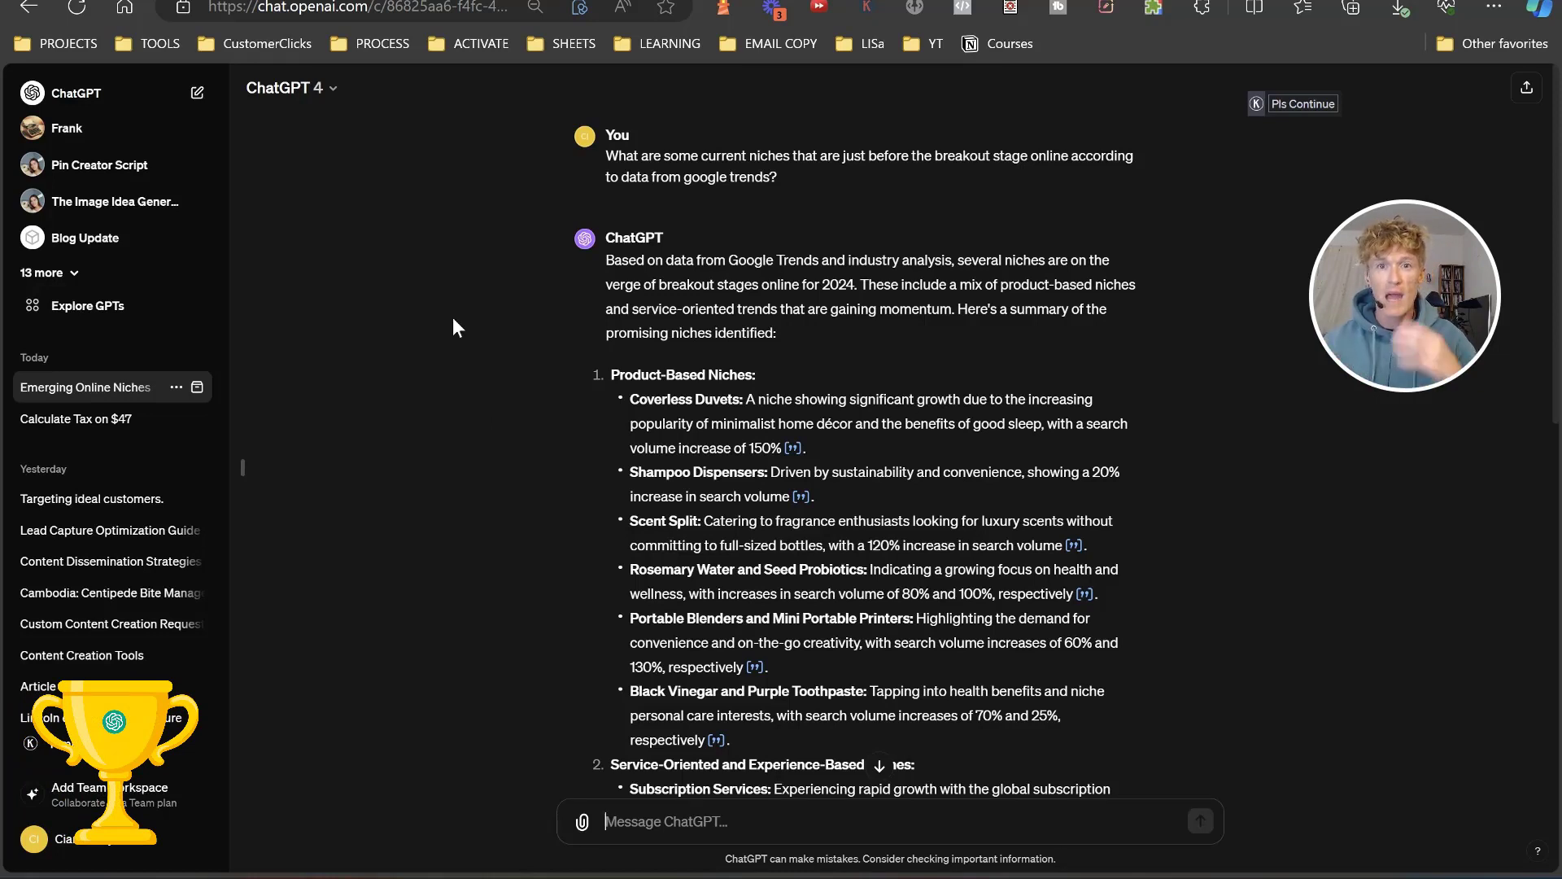
# Send the batch bread LSI keywords prompt in a new ChatGPT chat, then return to Gemini
pyautogui.click(89, 94)
pyautogui.write('Can you give me a list of lsi keywords for the niche [how to make batch bread at home]')
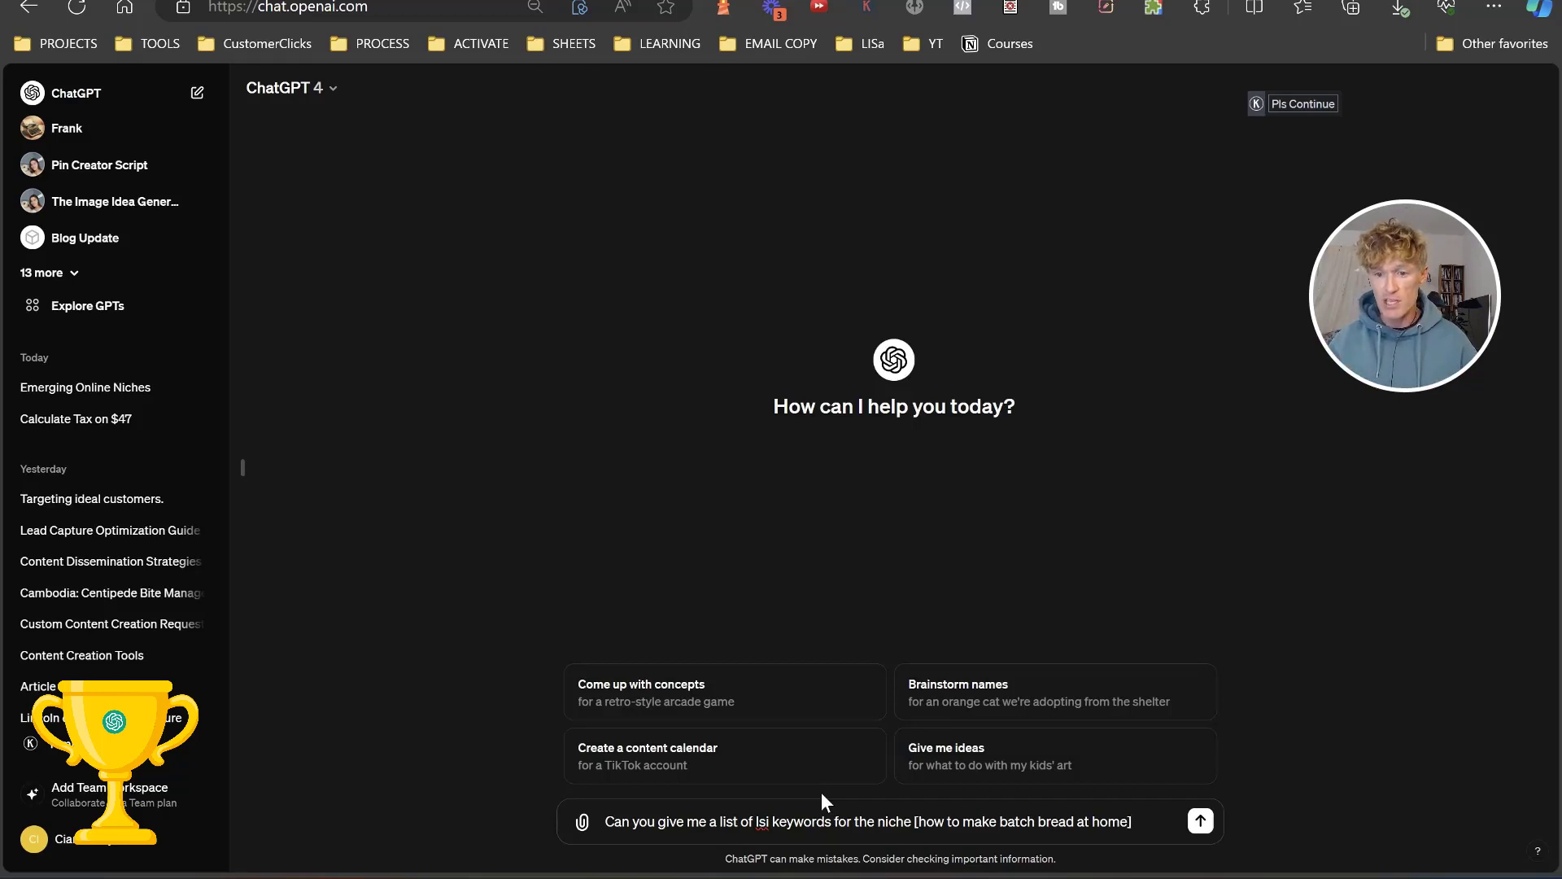
pyautogui.press('Return')
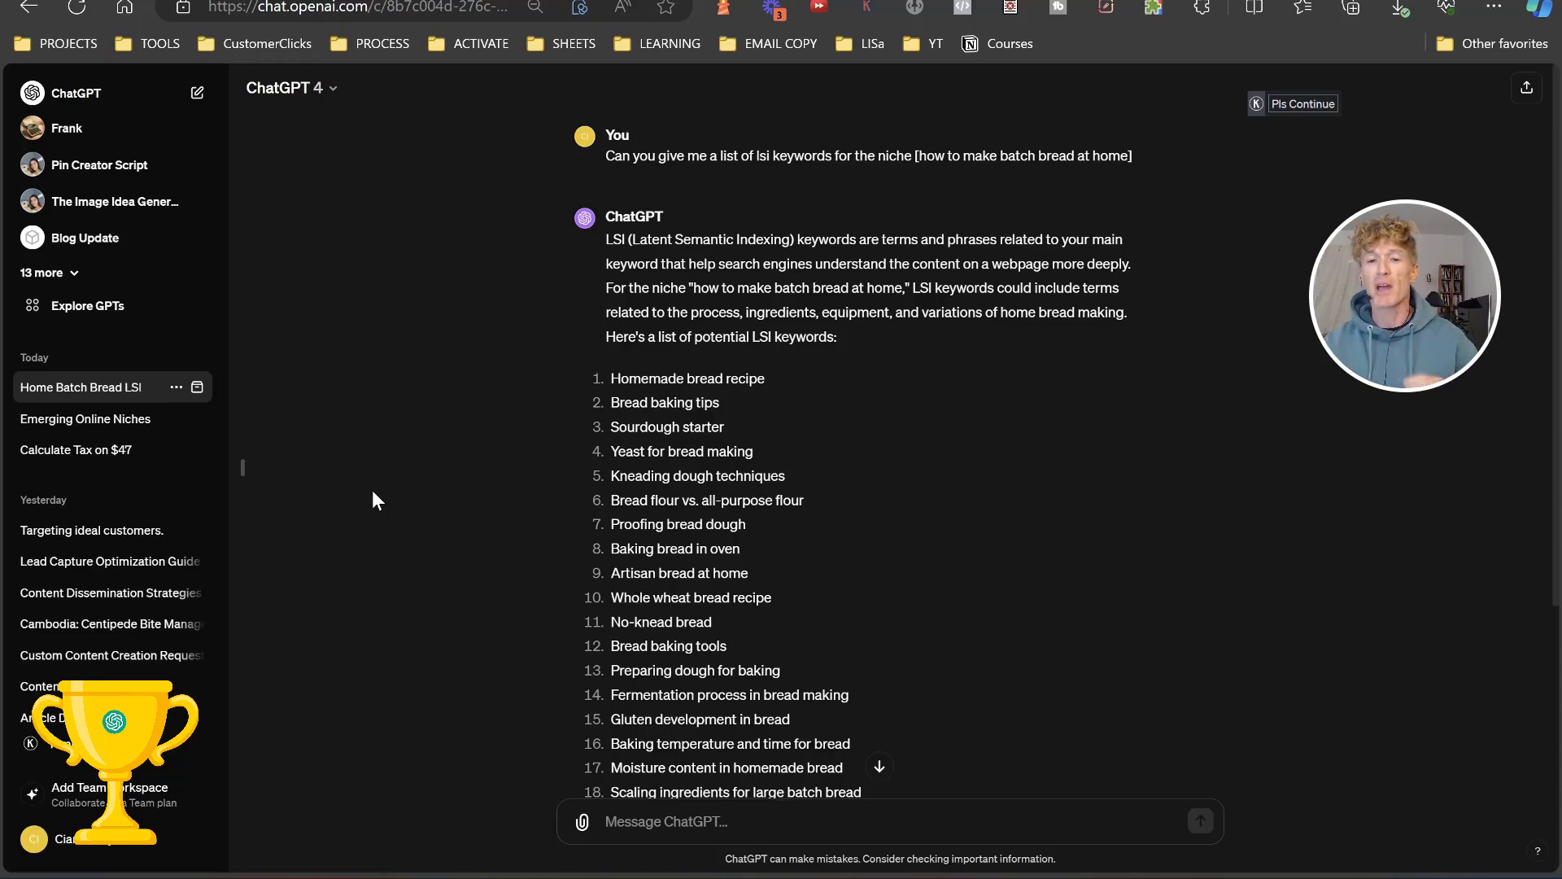
pyautogui.hotkey('ctrl', 'Tab')
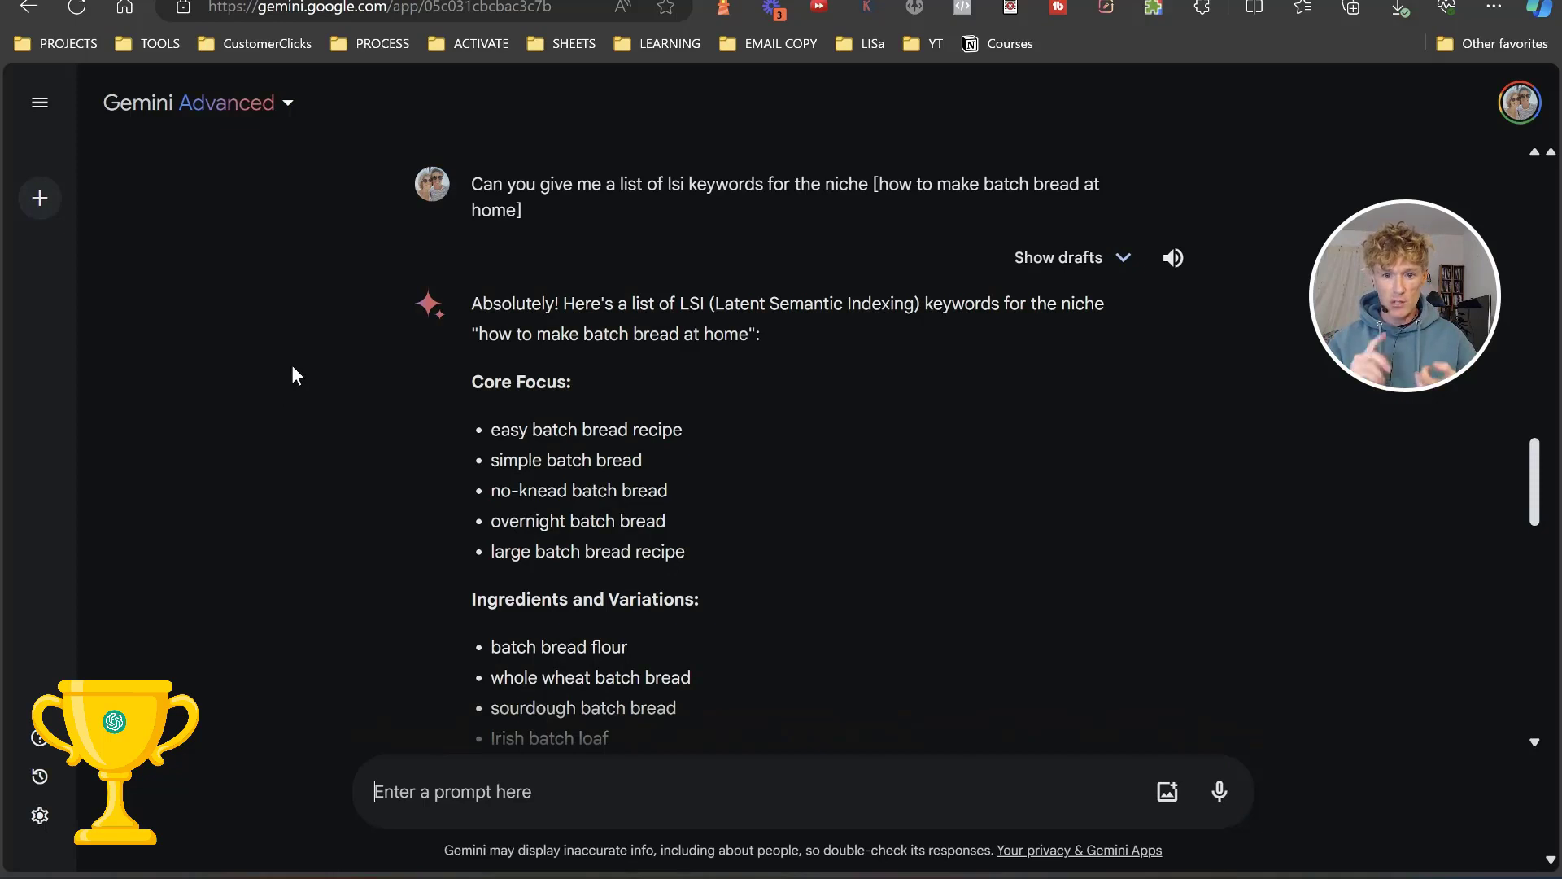
# Review Gemini's LSI keyword categories, from Core Focus through Troubleshooting and Lifestyle Connections
pyautogui.scroll(-1, 293, 370)
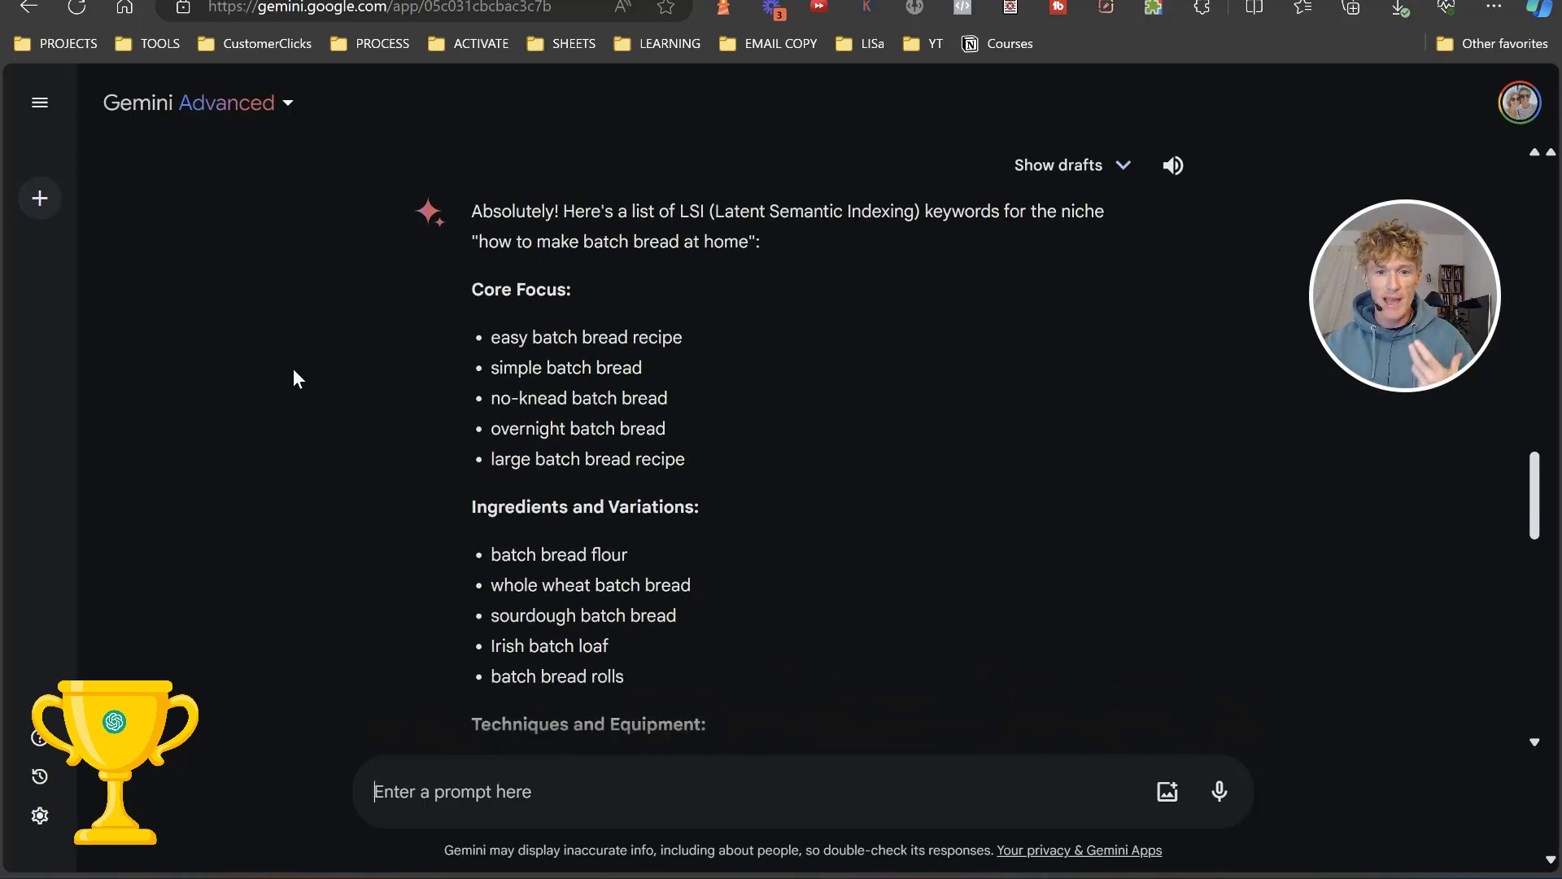
pyautogui.scroll(-3, 294, 369)
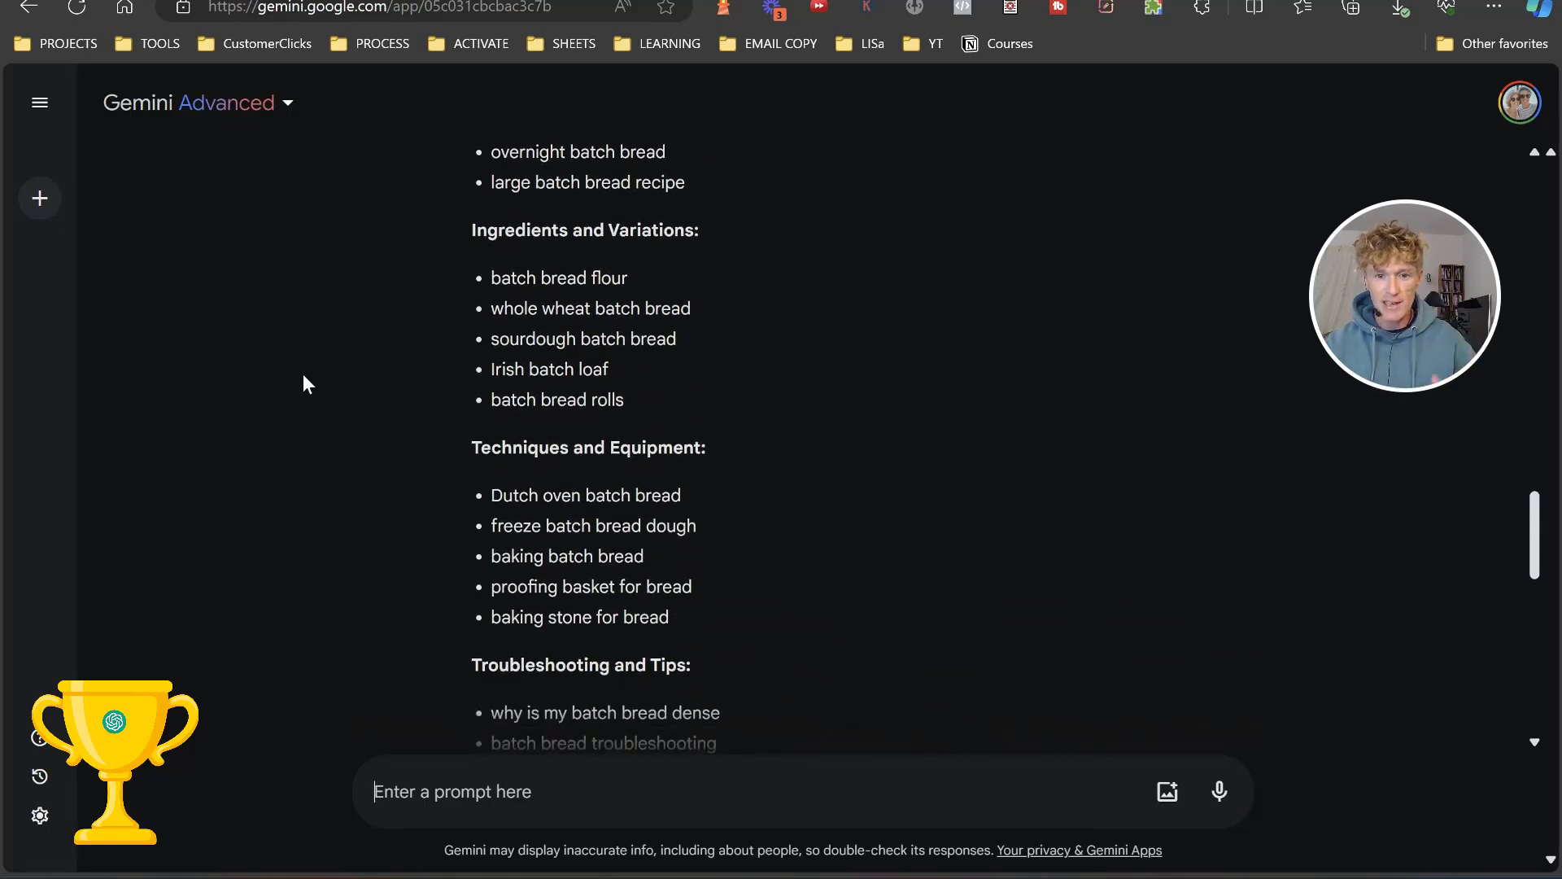
pyautogui.scroll(-2, 302, 373)
pyautogui.scroll(-2, 321, 397)
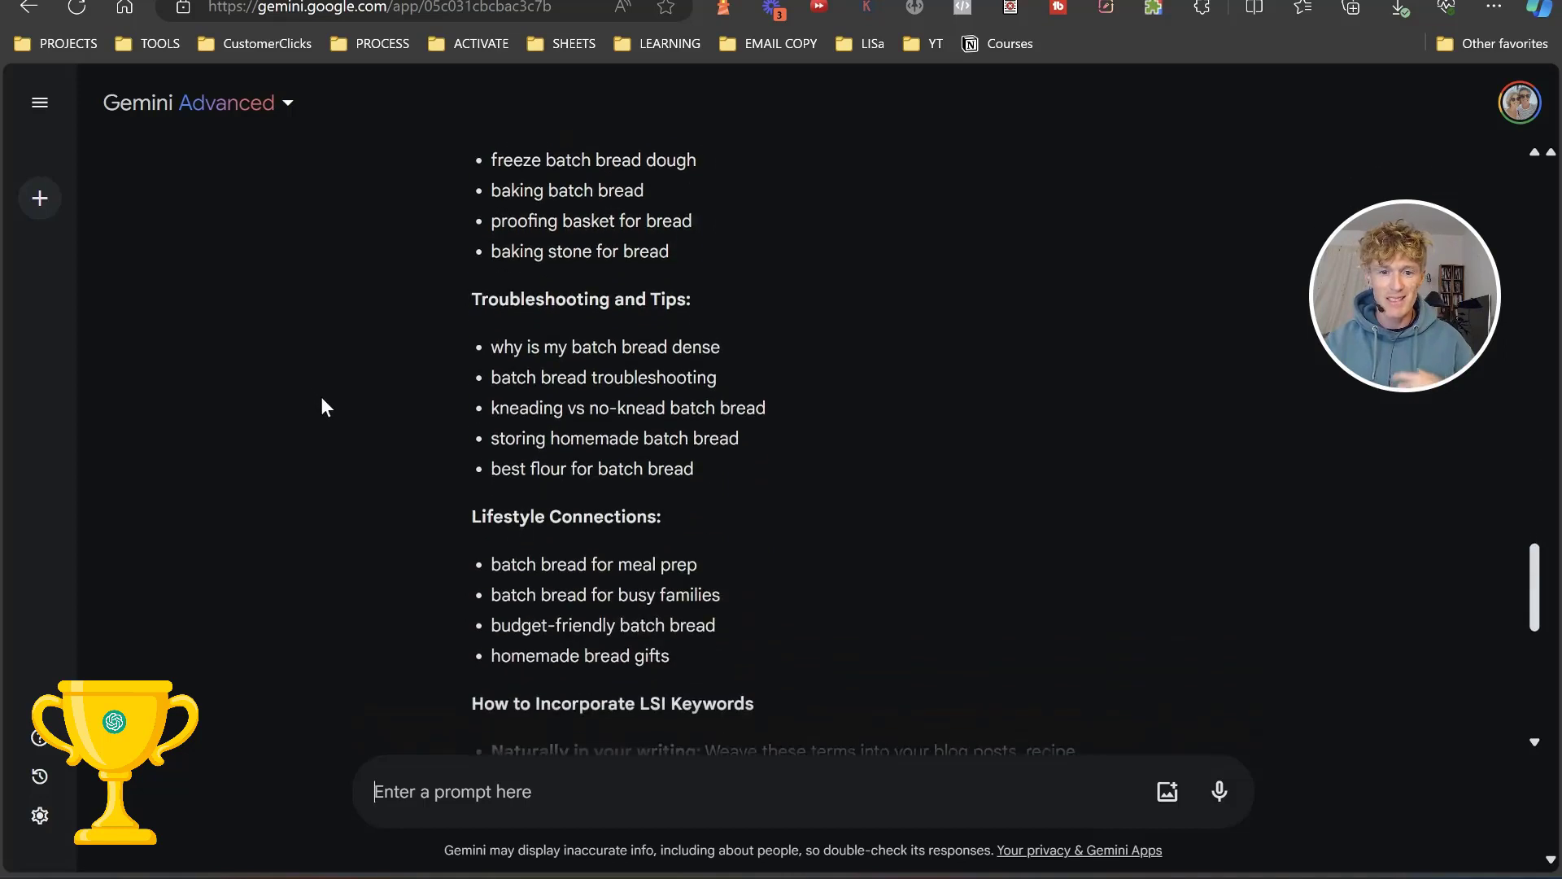
pyautogui.scroll(-1, 327, 399)
pyautogui.scroll(-1, 327, 397)
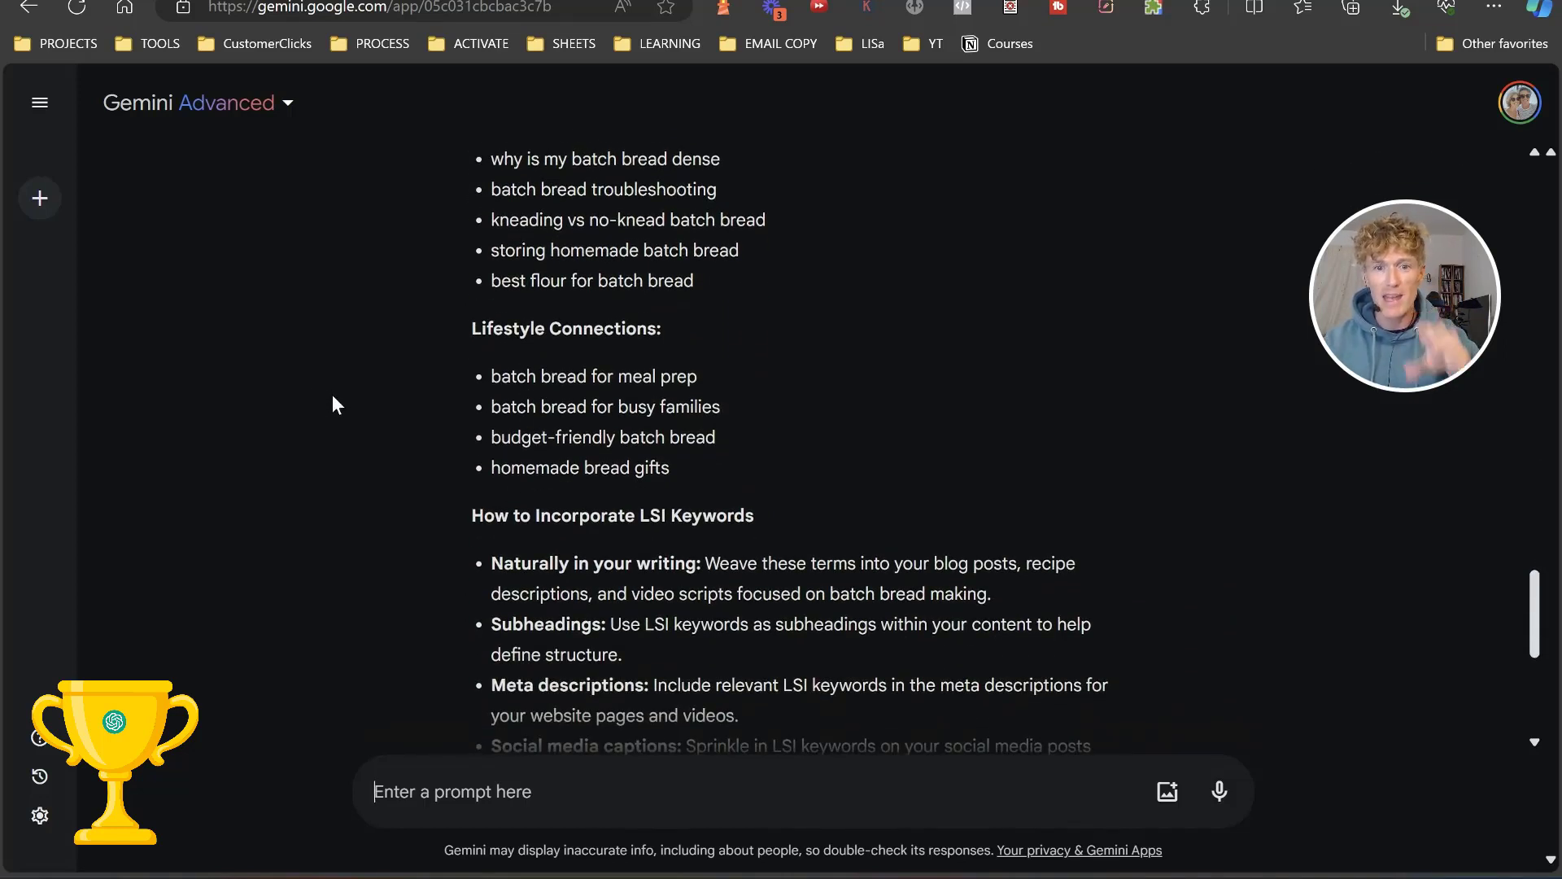
pyautogui.scroll(2, 331, 395)
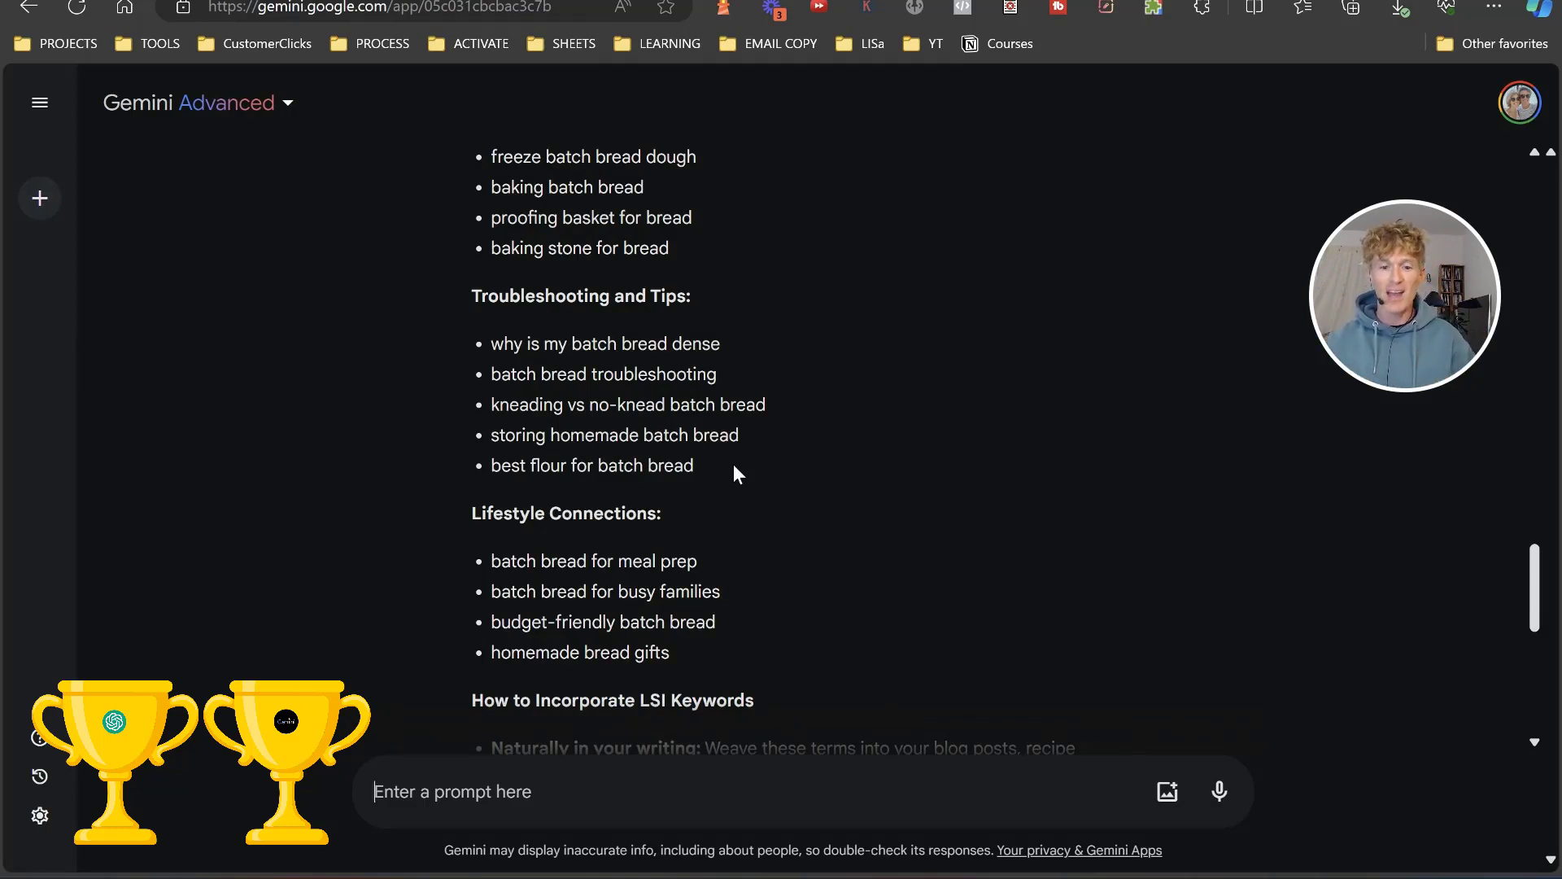
# Send Gemini the batch bread NLP keywords prompt
pyautogui.write('Can you give me a list of NLP keywords for the niche [how to make batch bread at home]')
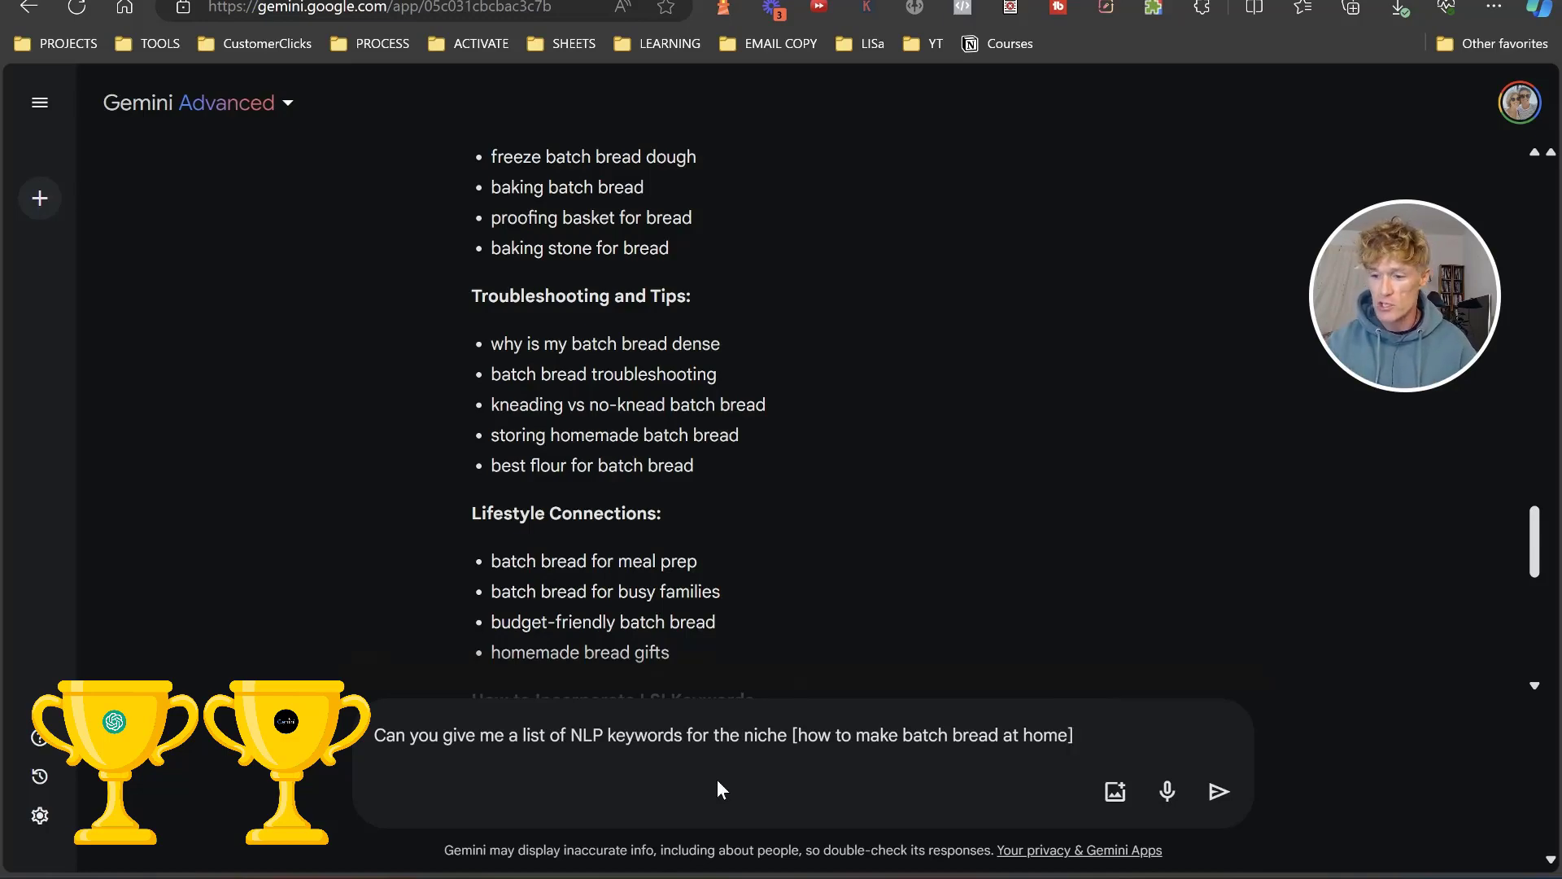
pyautogui.hotkey('shift', 'Return')
pyautogui.press('Return')
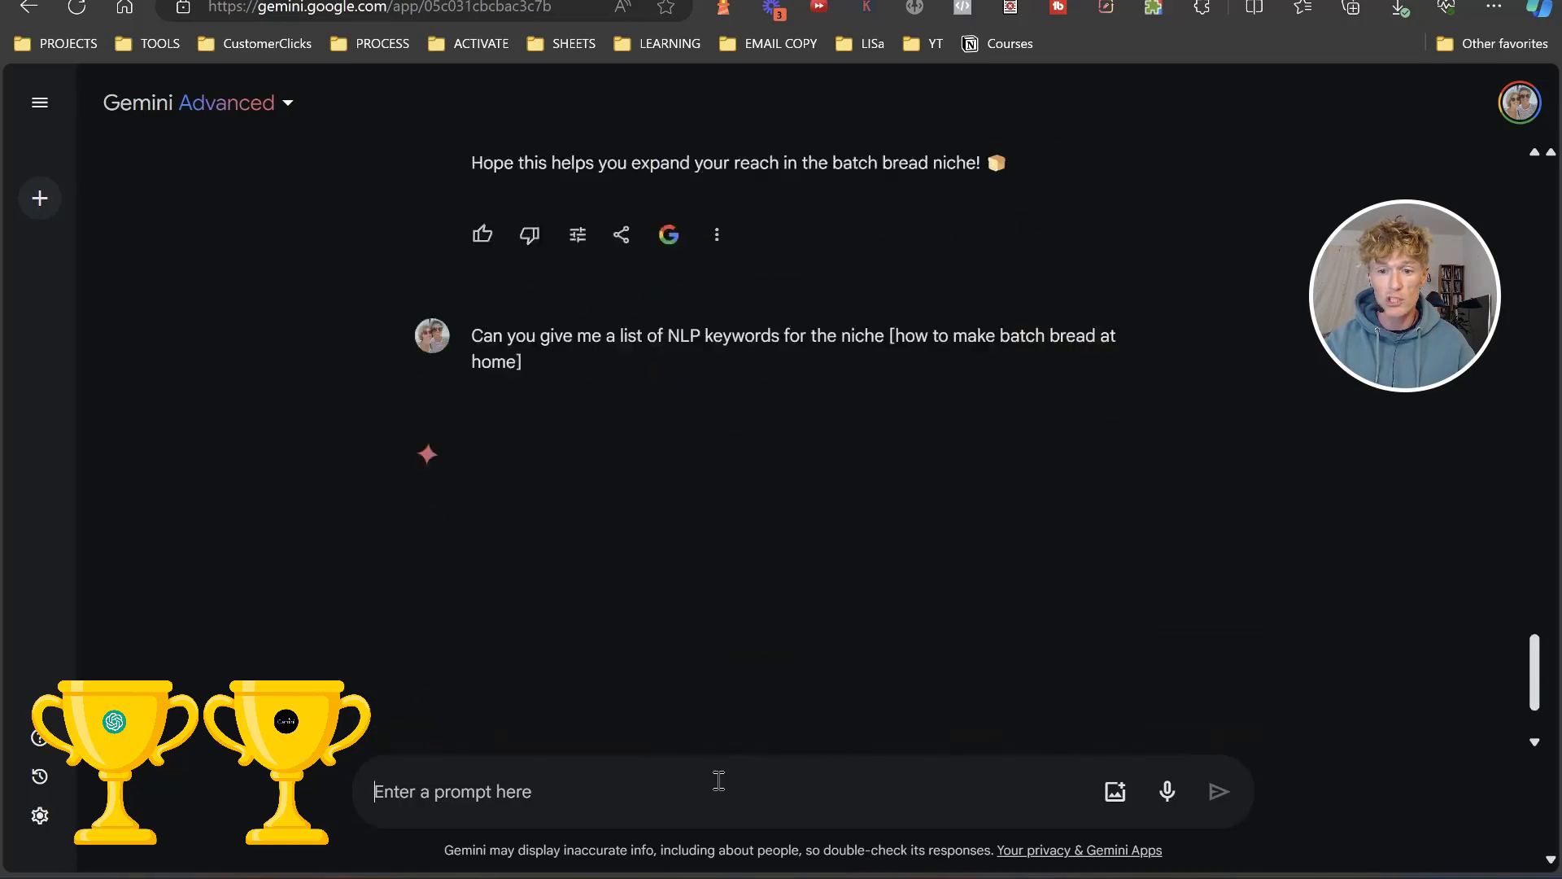
# Submit the same NLP keywords prompt in the ChatGPT batch bread chat
pyautogui.hotkey('ctrl', 'Tab')
pyautogui.write('Can you give me a list of lsi keywords for the niche [how to make batch bread at home]')
pyautogui.hotkey('ctrl', 'z')
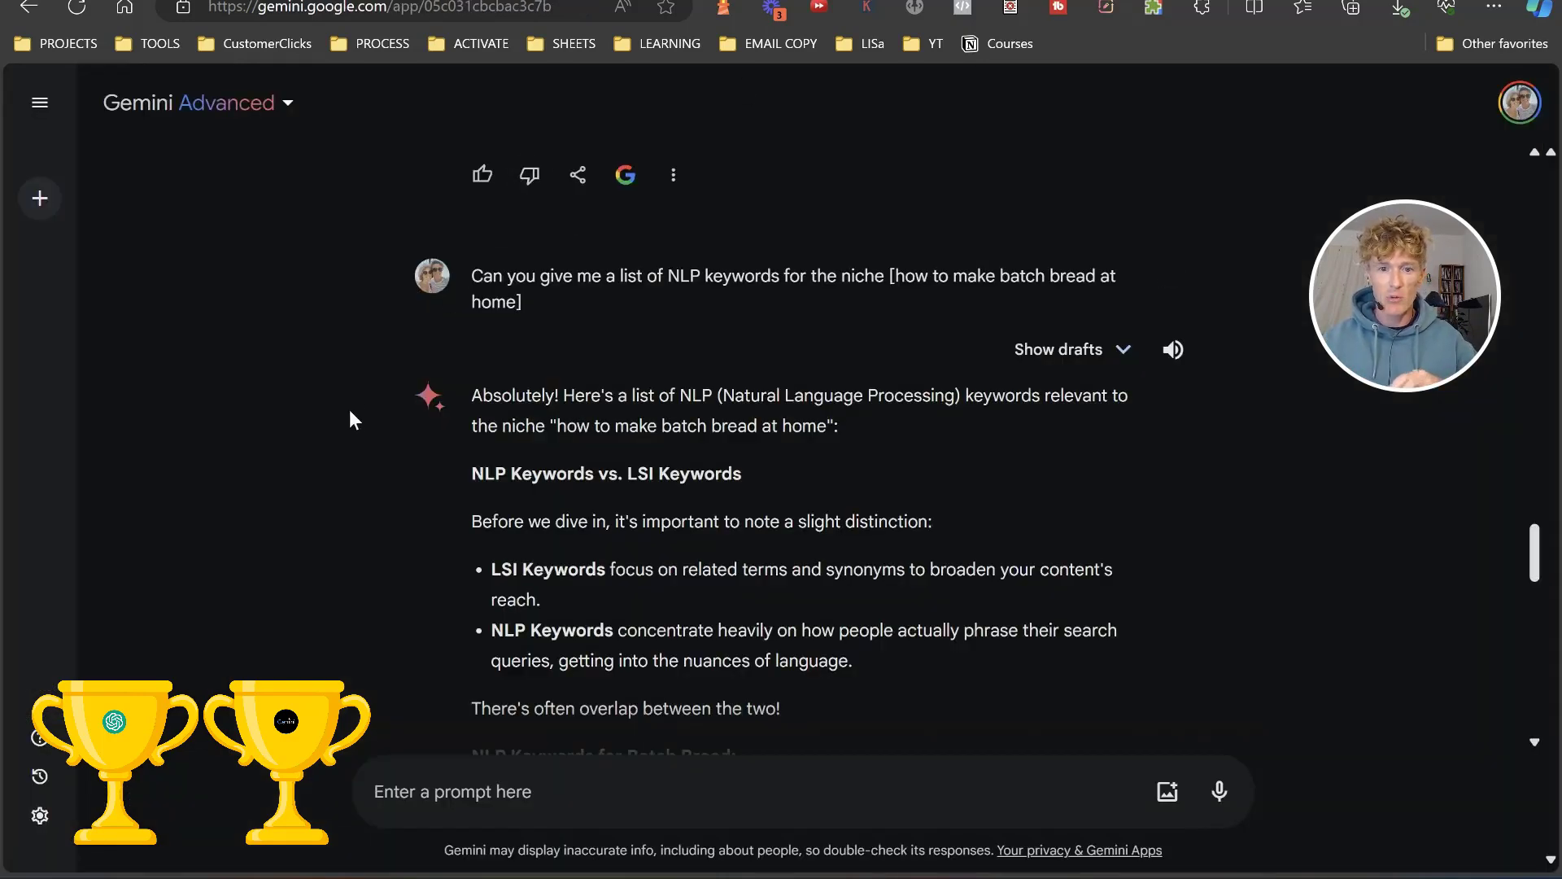
# Read ChatGPT's numbered NLP keyword list for batch bread
pyautogui.scroll(-3, 355, 412)
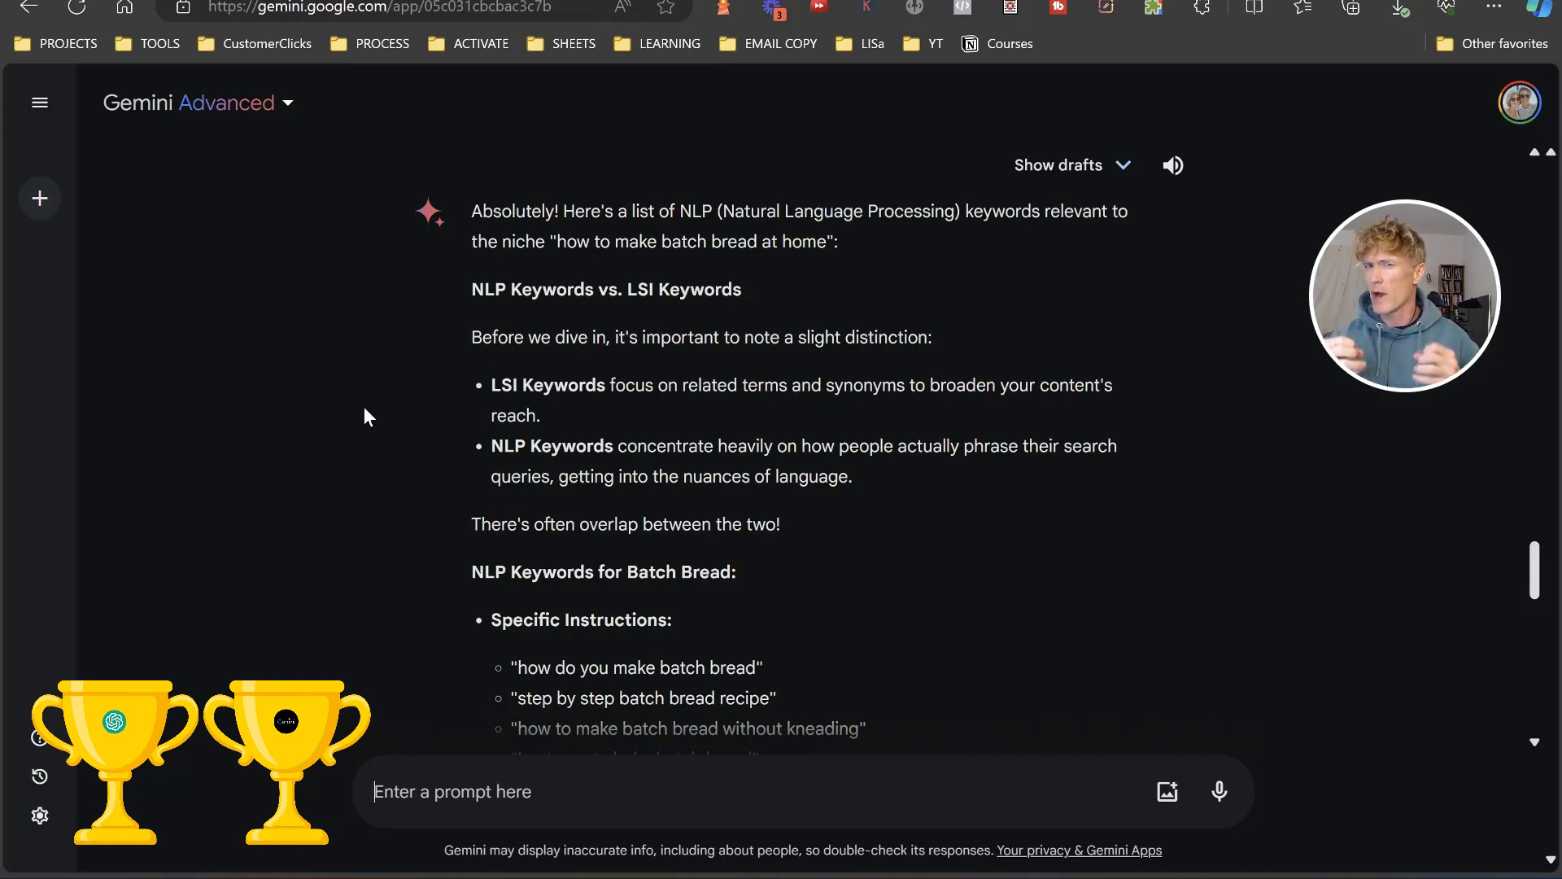
pyautogui.scroll(-4, 363, 405)
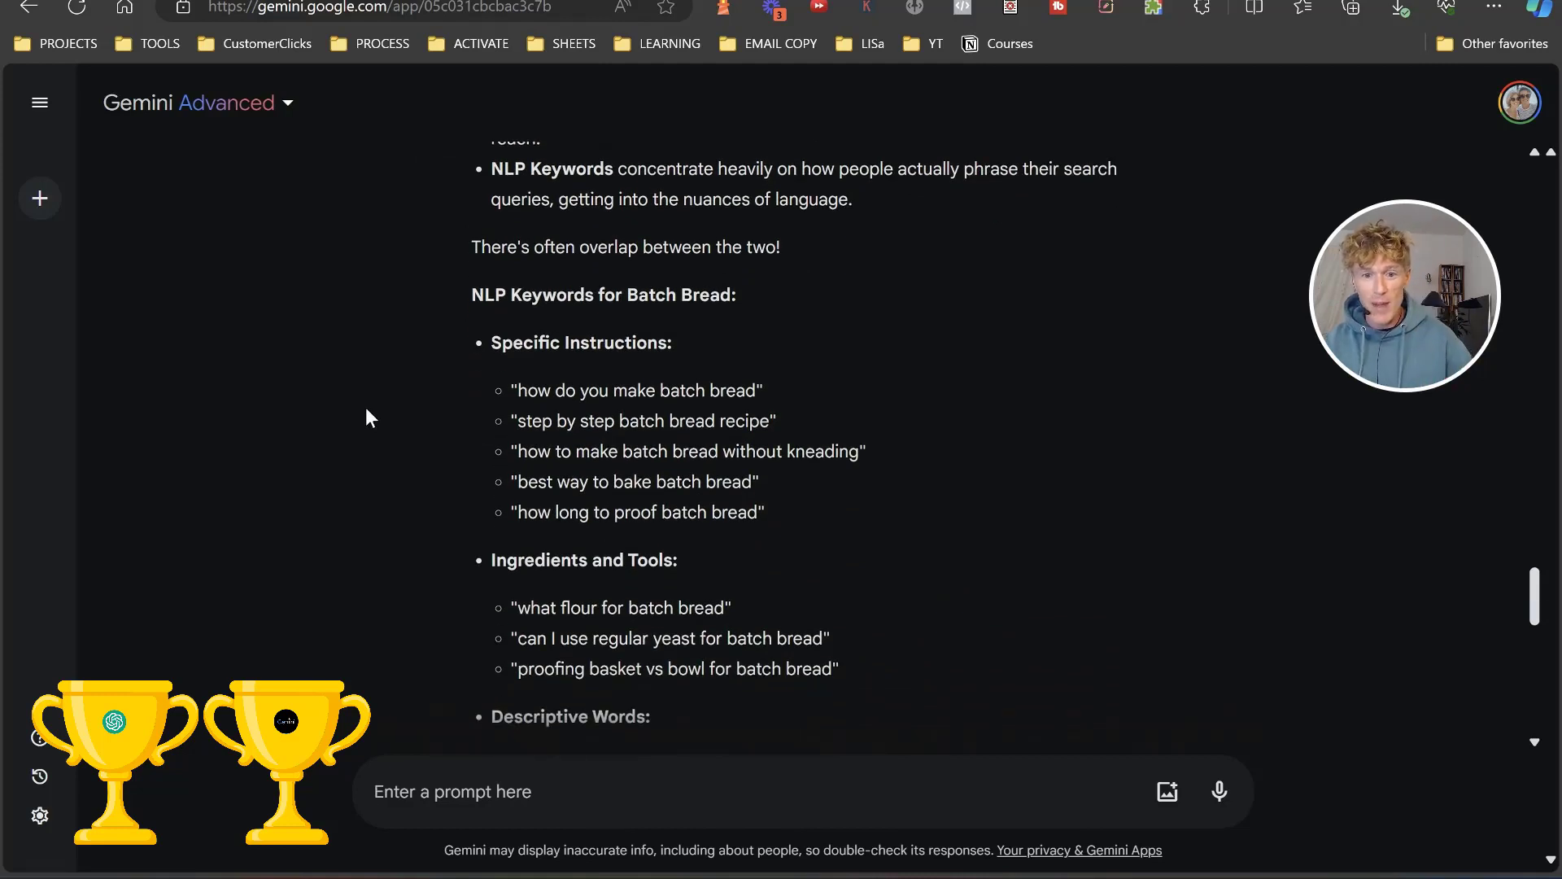
pyautogui.scroll(-3, 366, 409)
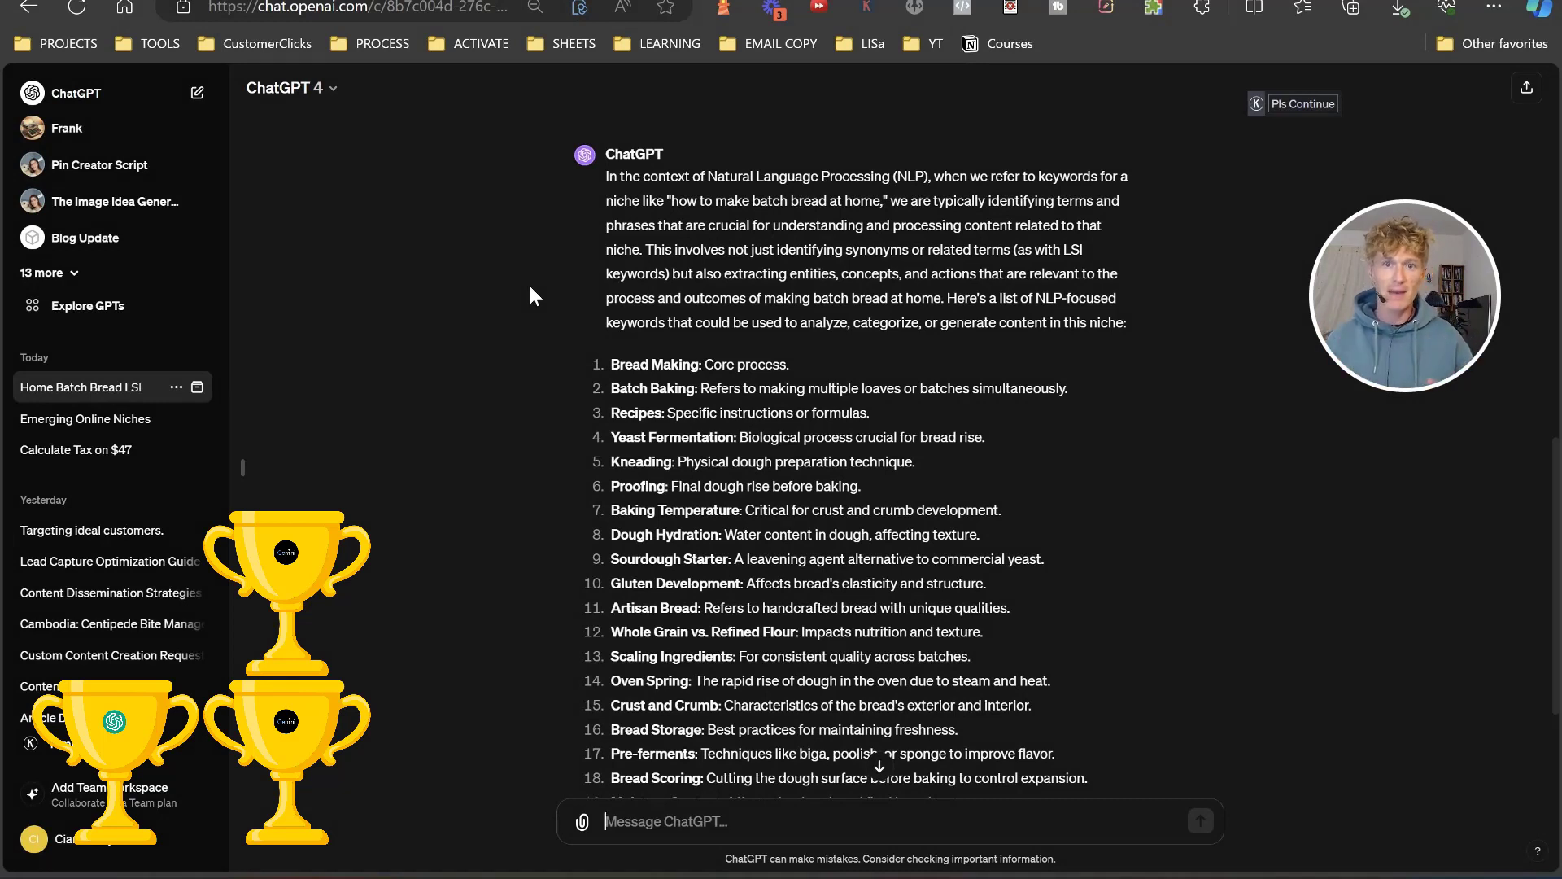
# Send ChatGPT the title tag and meta description prompt for 'how to make batch bread at home'
pyautogui.write('Can you create a strong title tag and meta description for my content using the target keyword [how to make batch bread at home].')
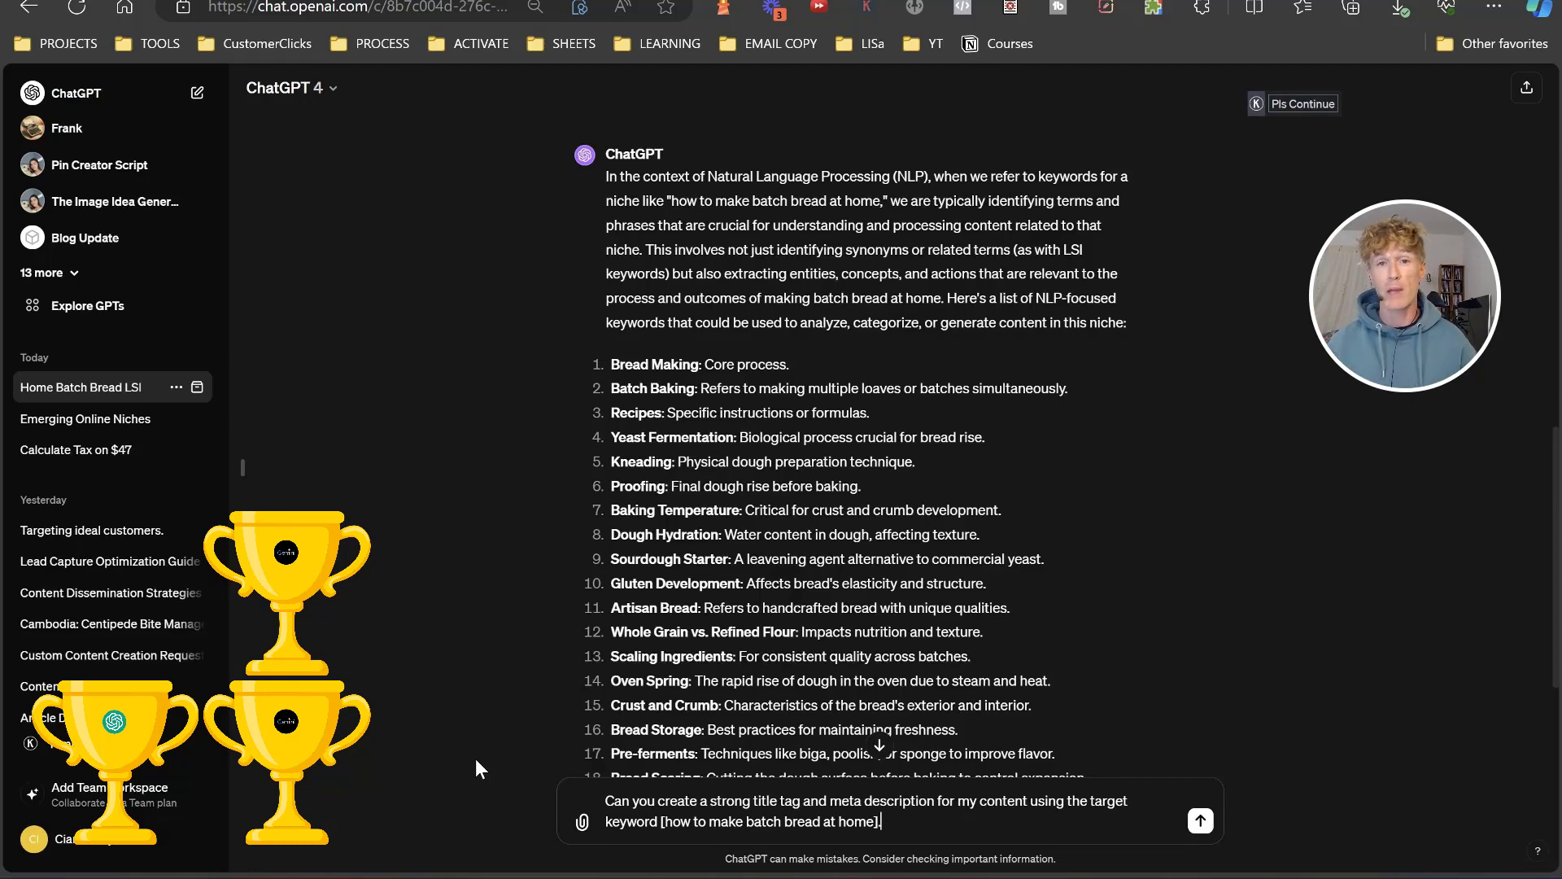
pyautogui.press('Return')
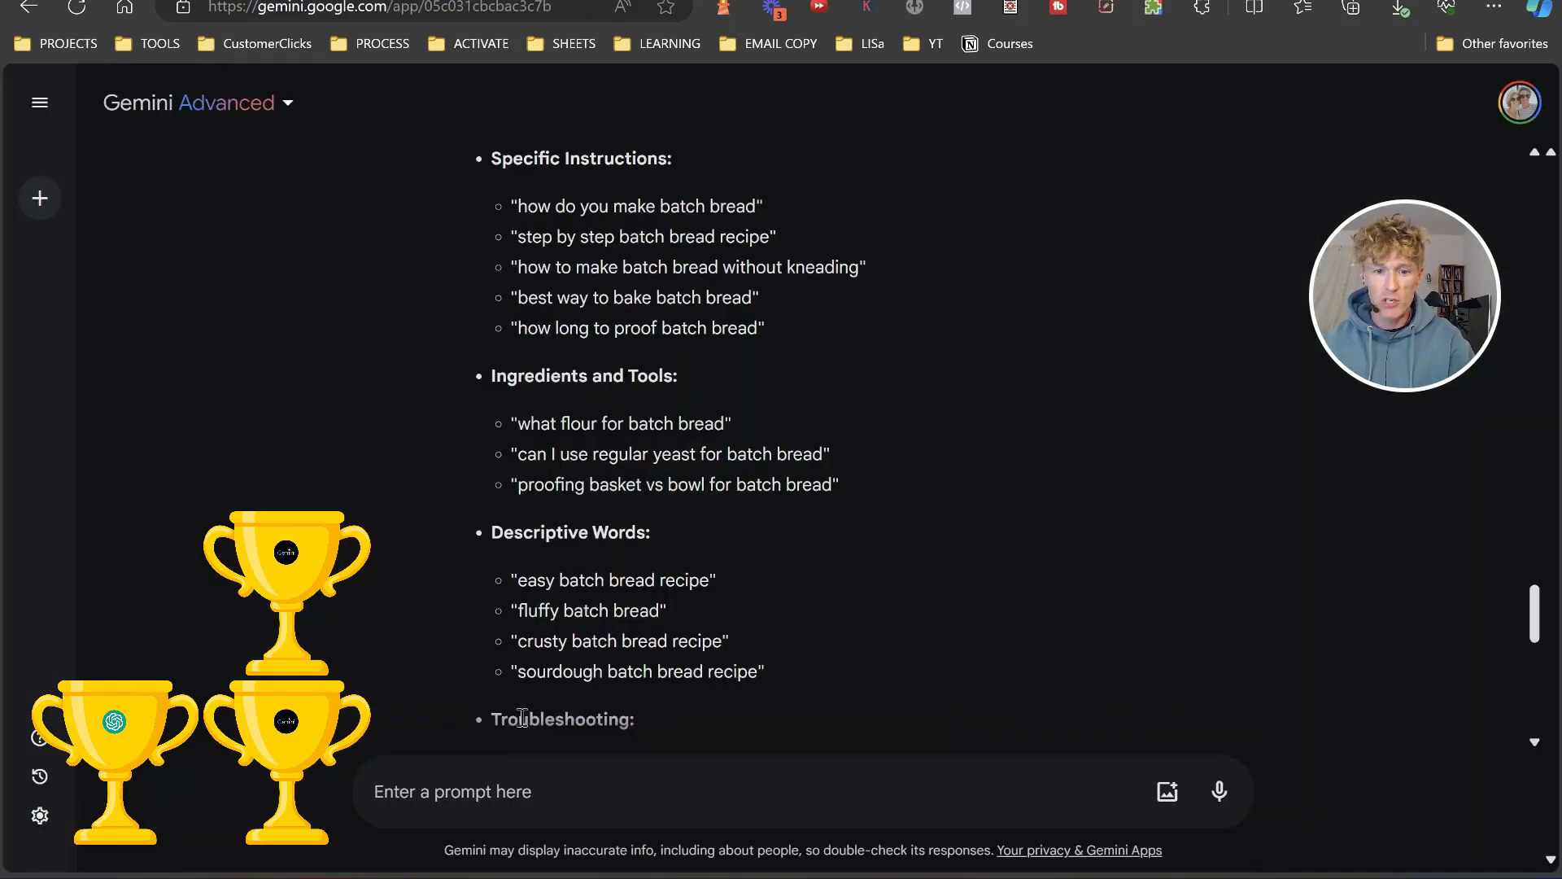
# Send Gemini the same title tag prompt and review its three options, starting with Emphasizing Simplicity
pyautogui.write('Can you create a strong title tag and meta description for my content using the target keyword [how to make batch bread at home].')
pyautogui.press('Return')
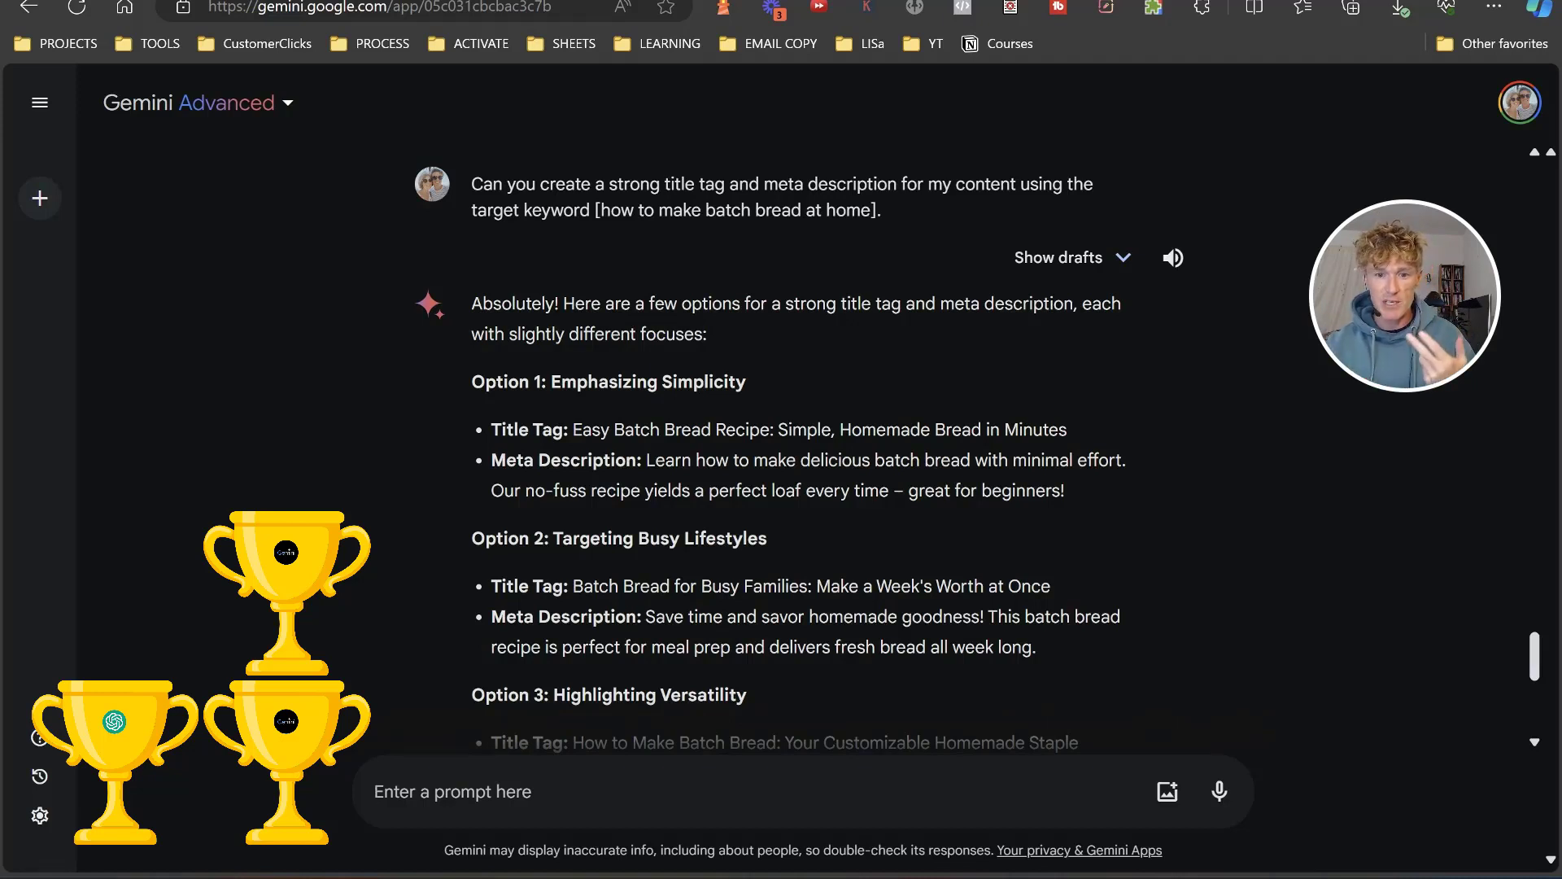
pyautogui.scroll(-2, 355, 543)
pyautogui.scroll(-1, 356, 542)
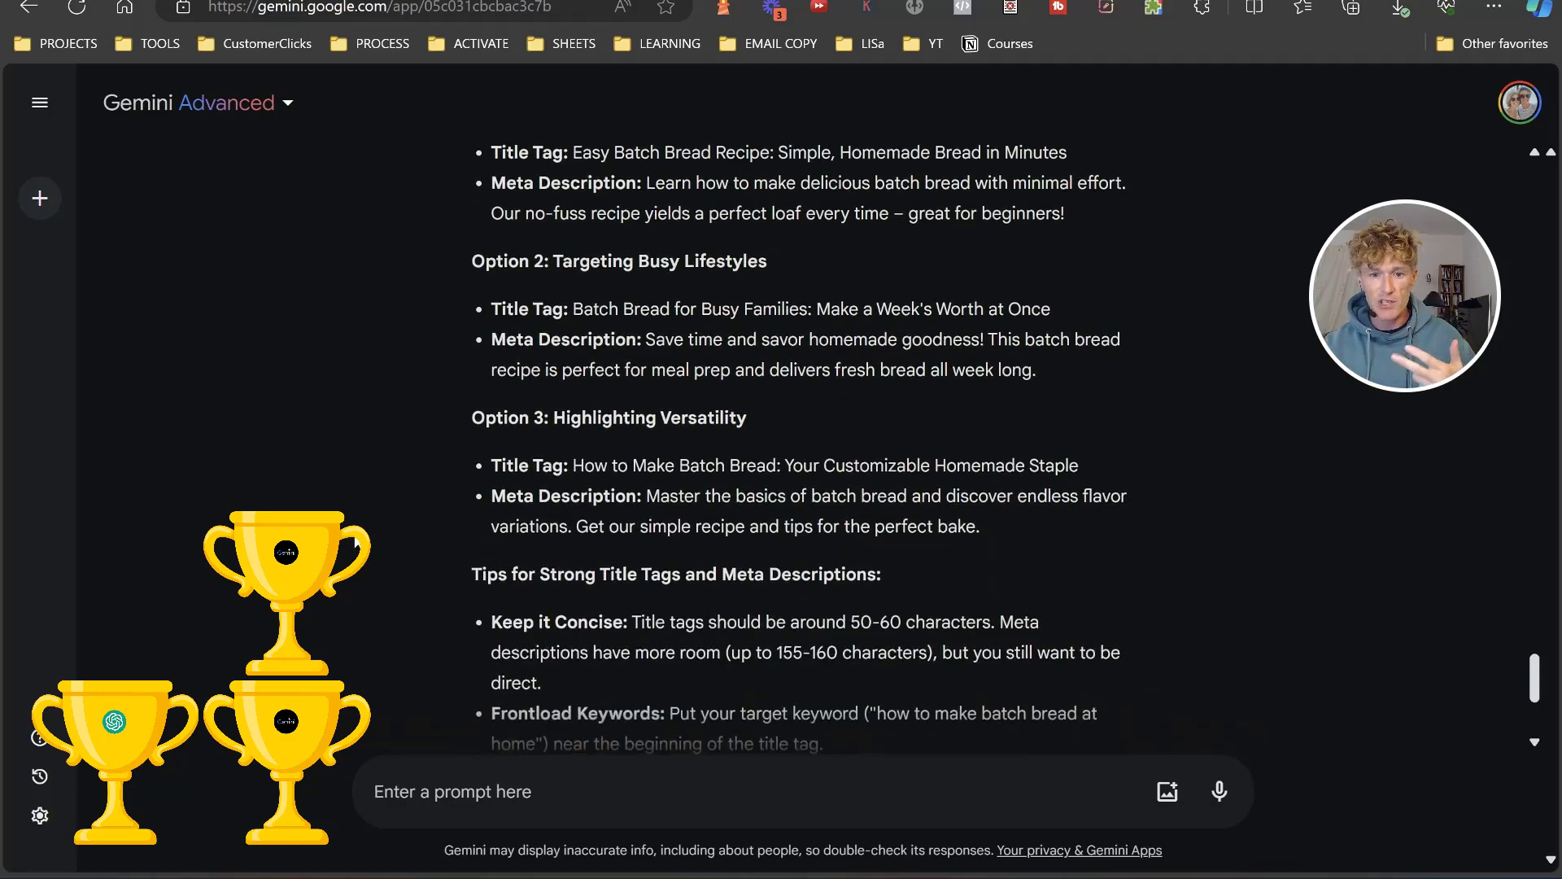
pyautogui.scroll(1, 356, 543)
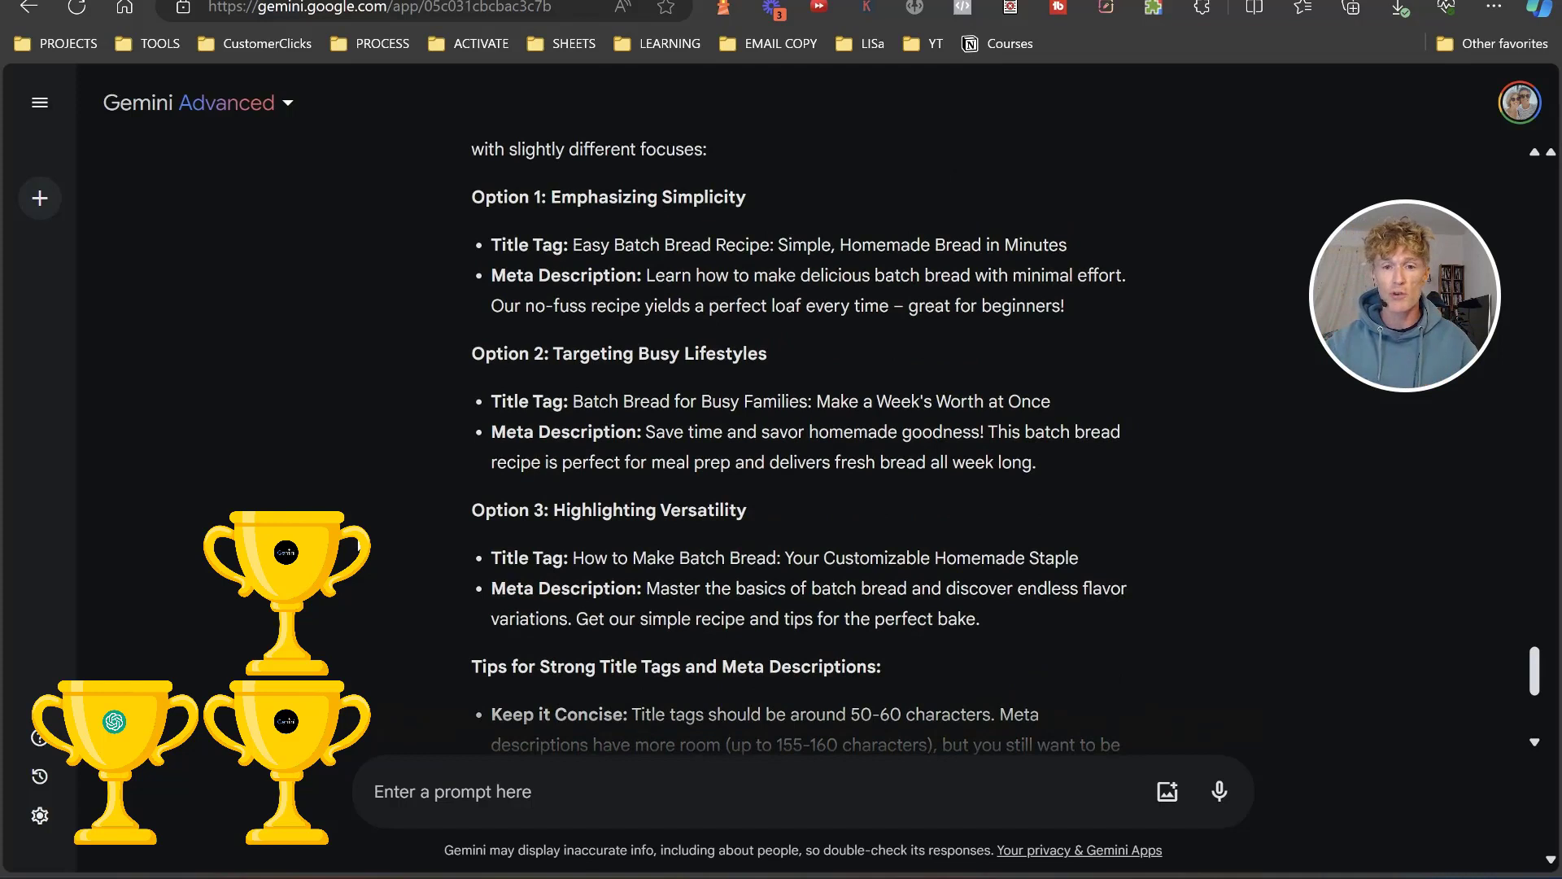
pyautogui.scroll(1, 359, 545)
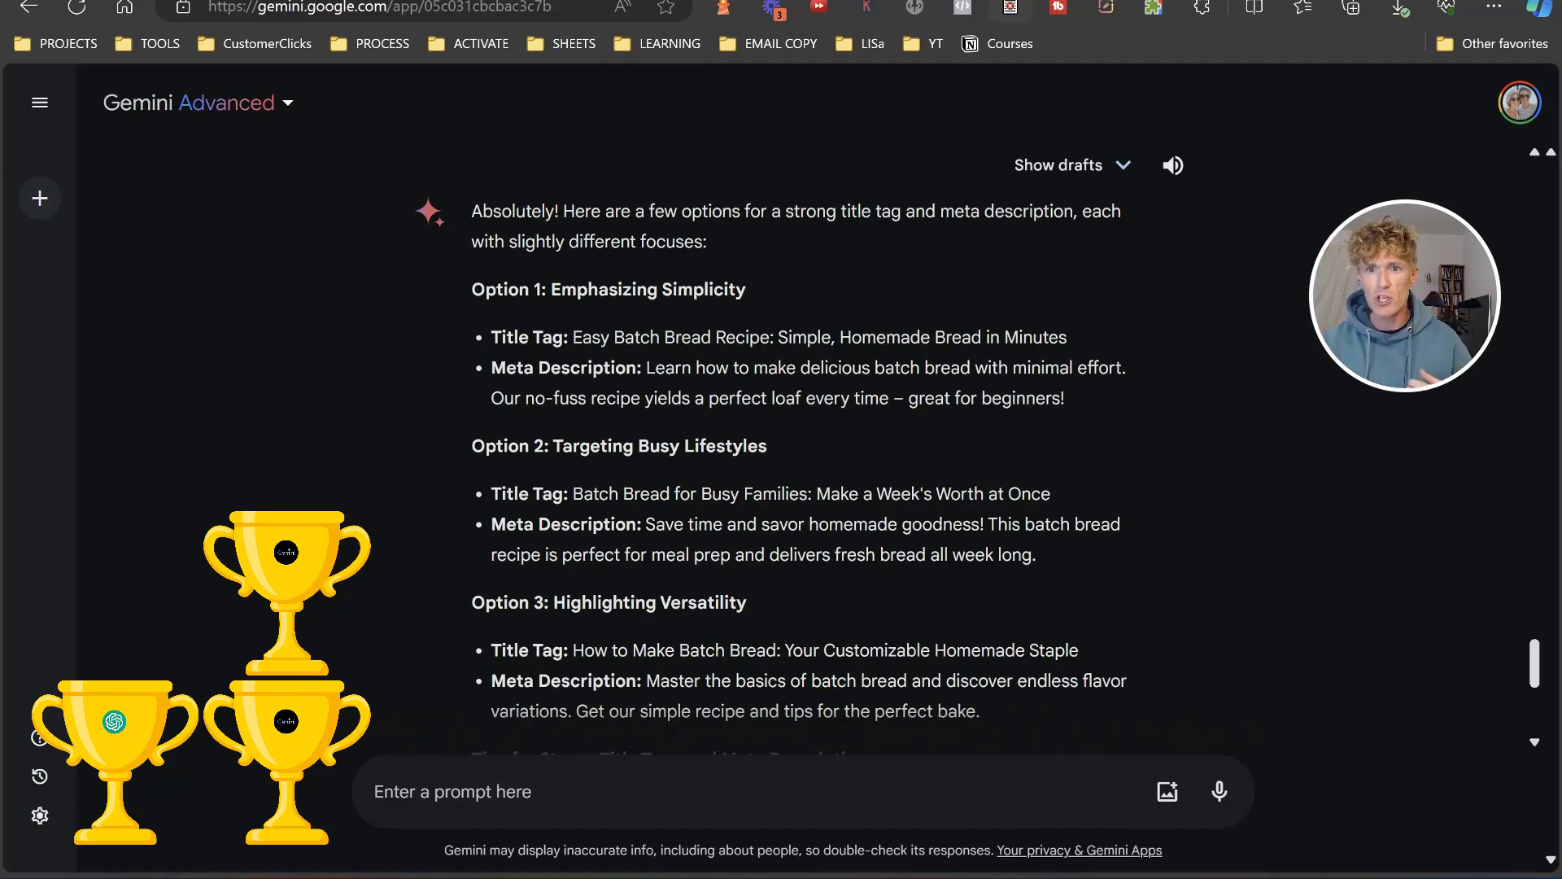
# Bring up ChatGPT's title tag 'Ultimate Guide: How to Make Batch Bread at Home' and meta description
pyautogui.click(1011, 1)
pyautogui.scroll(-15, 519, 460)
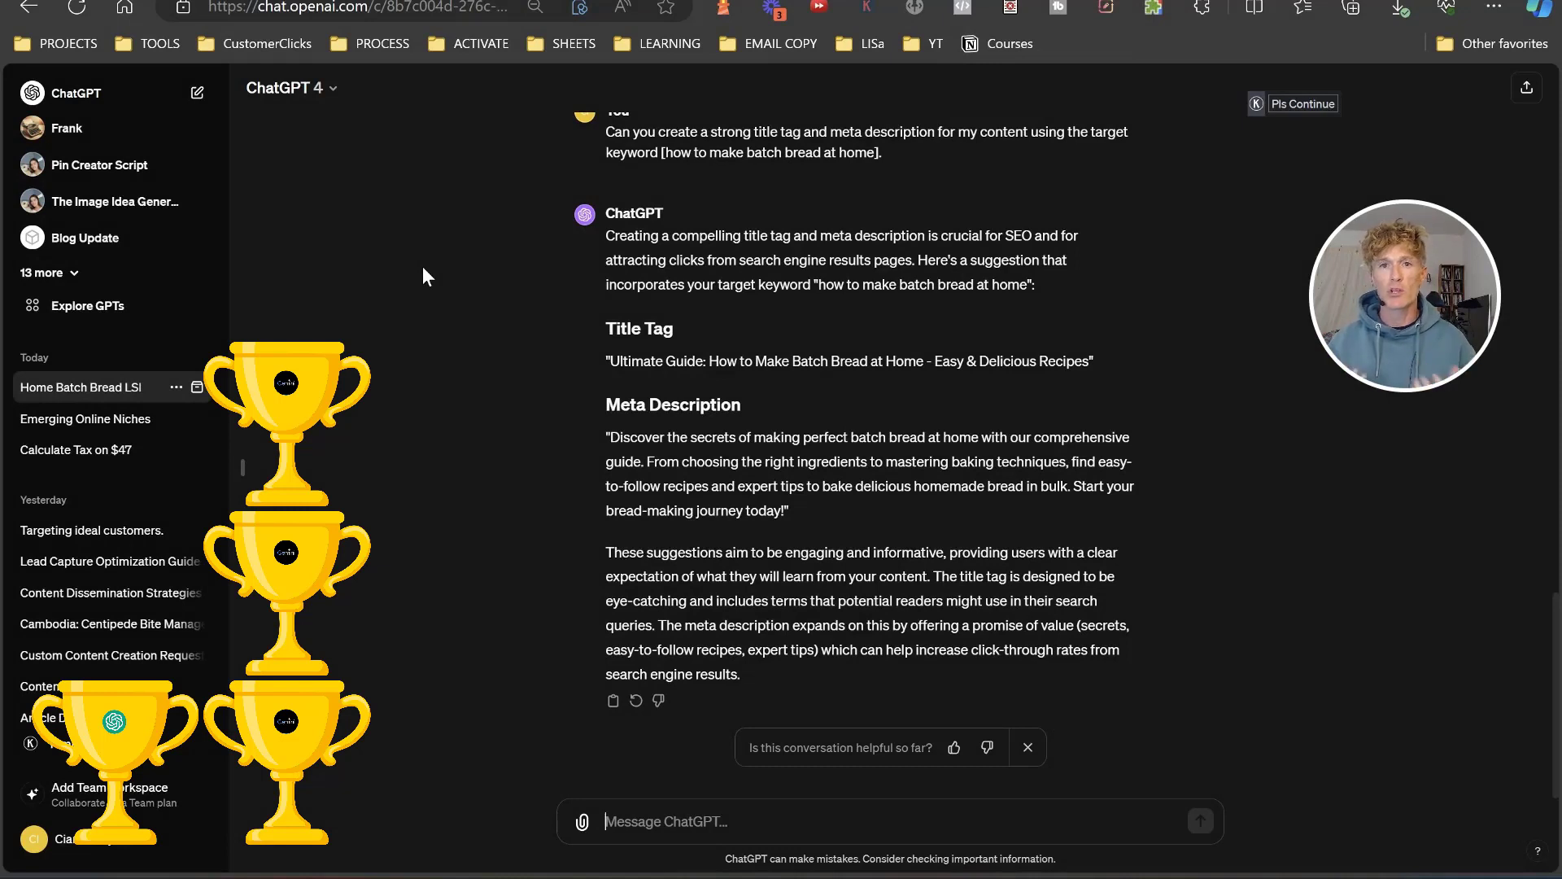
# Send ChatGPT the long prompt with the Irish batch bread story and Facebook group invitation
pyautogui.write('Can you create a strong opening story behind my content that helps sell my idea.  Article:')
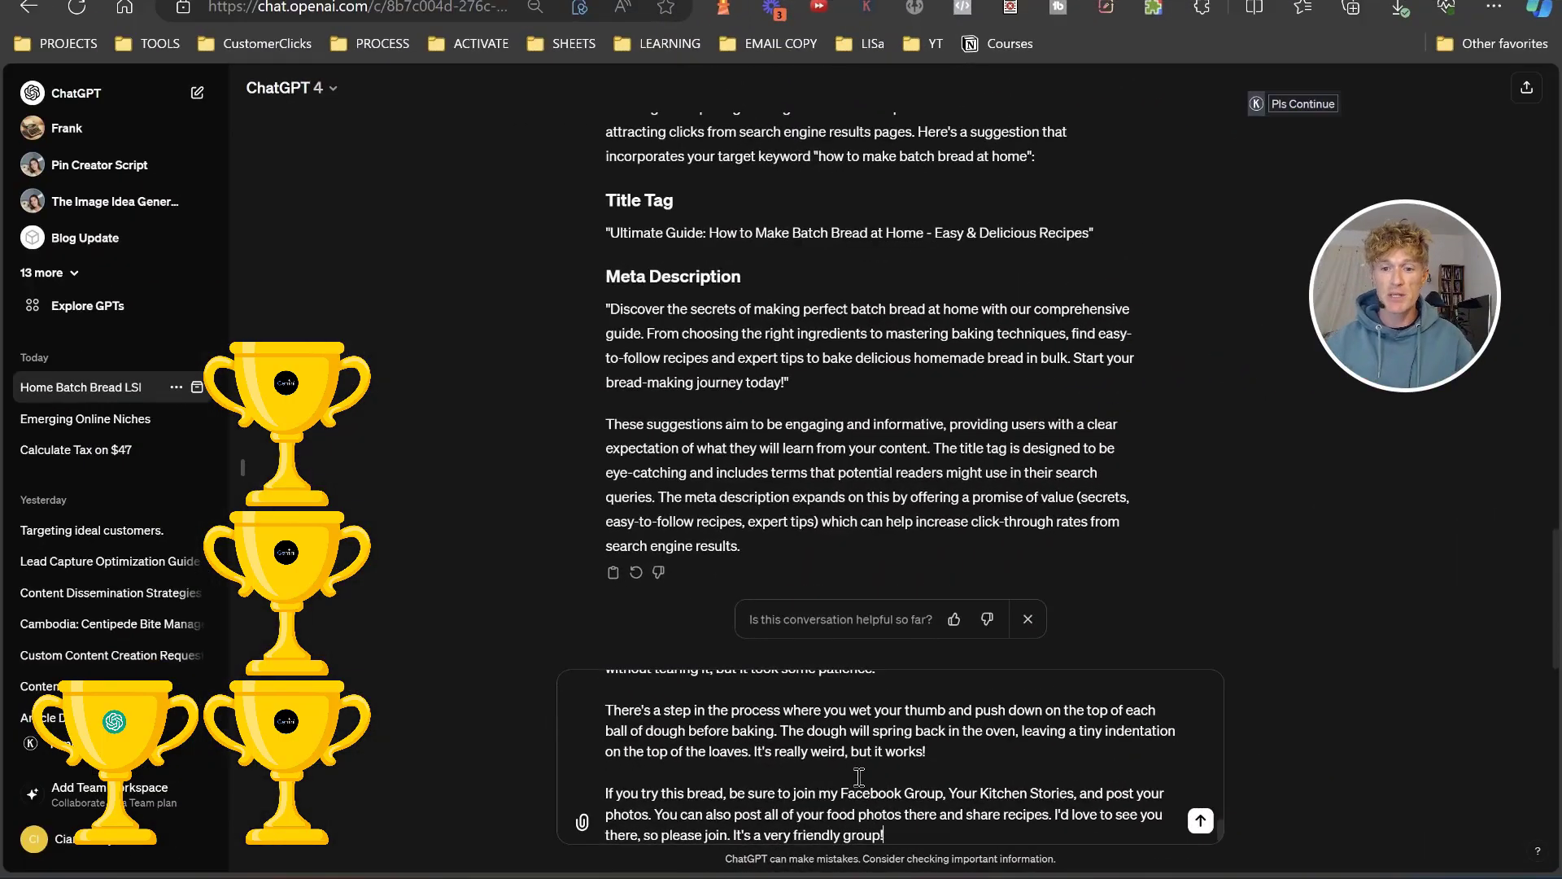
pyautogui.scroll(5, 858, 777)
pyautogui.click(1200, 820)
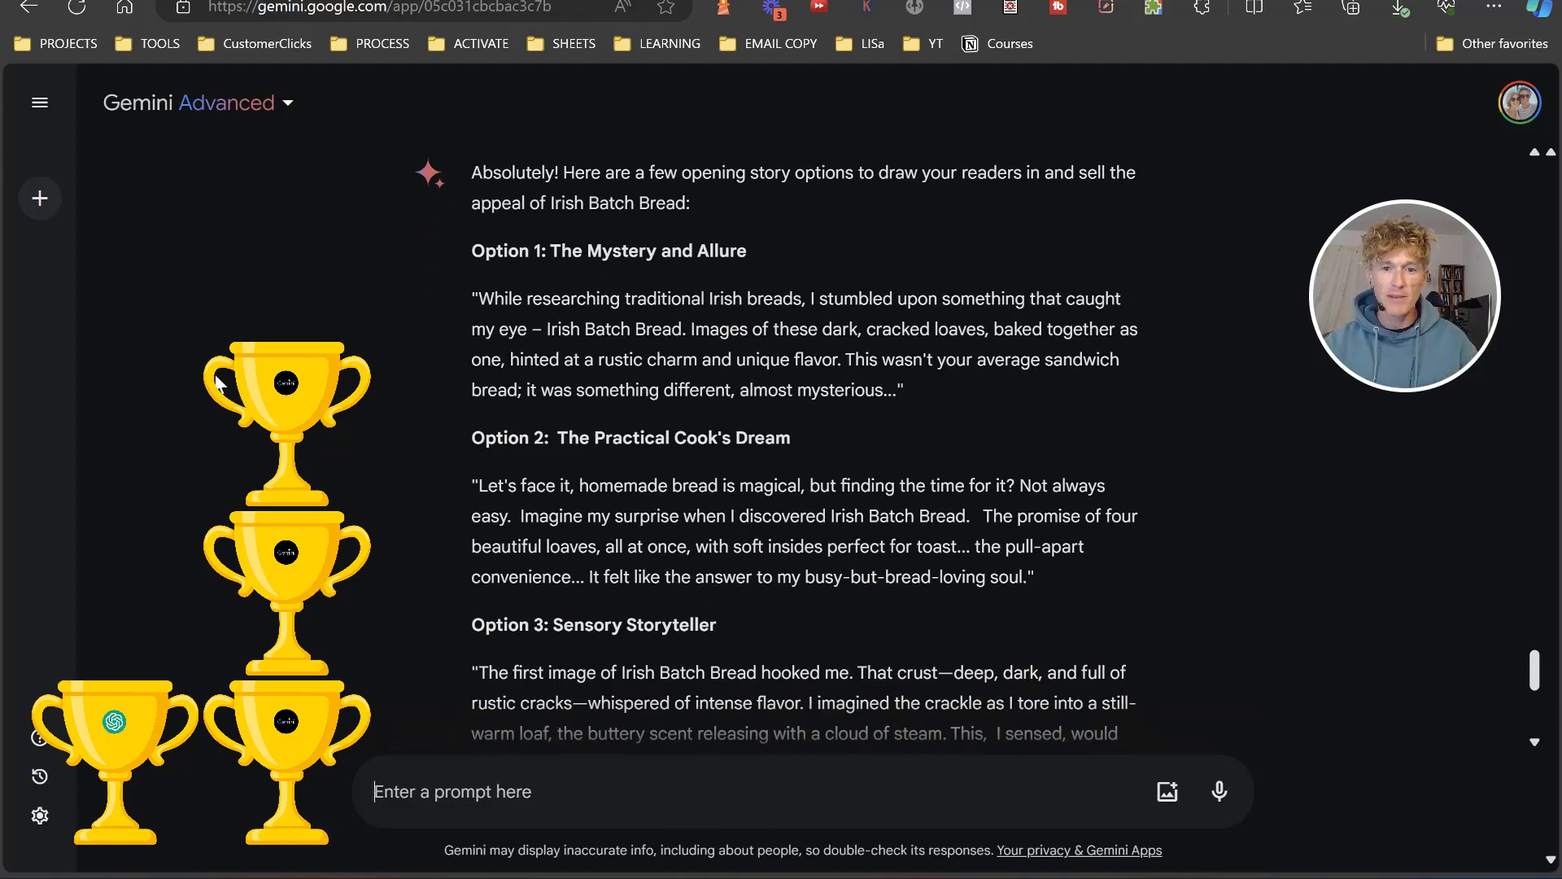
# Scroll through Gemini's three Irish Batch Bread story openings and its Why These Work section
pyautogui.scroll(-3, 220, 383)
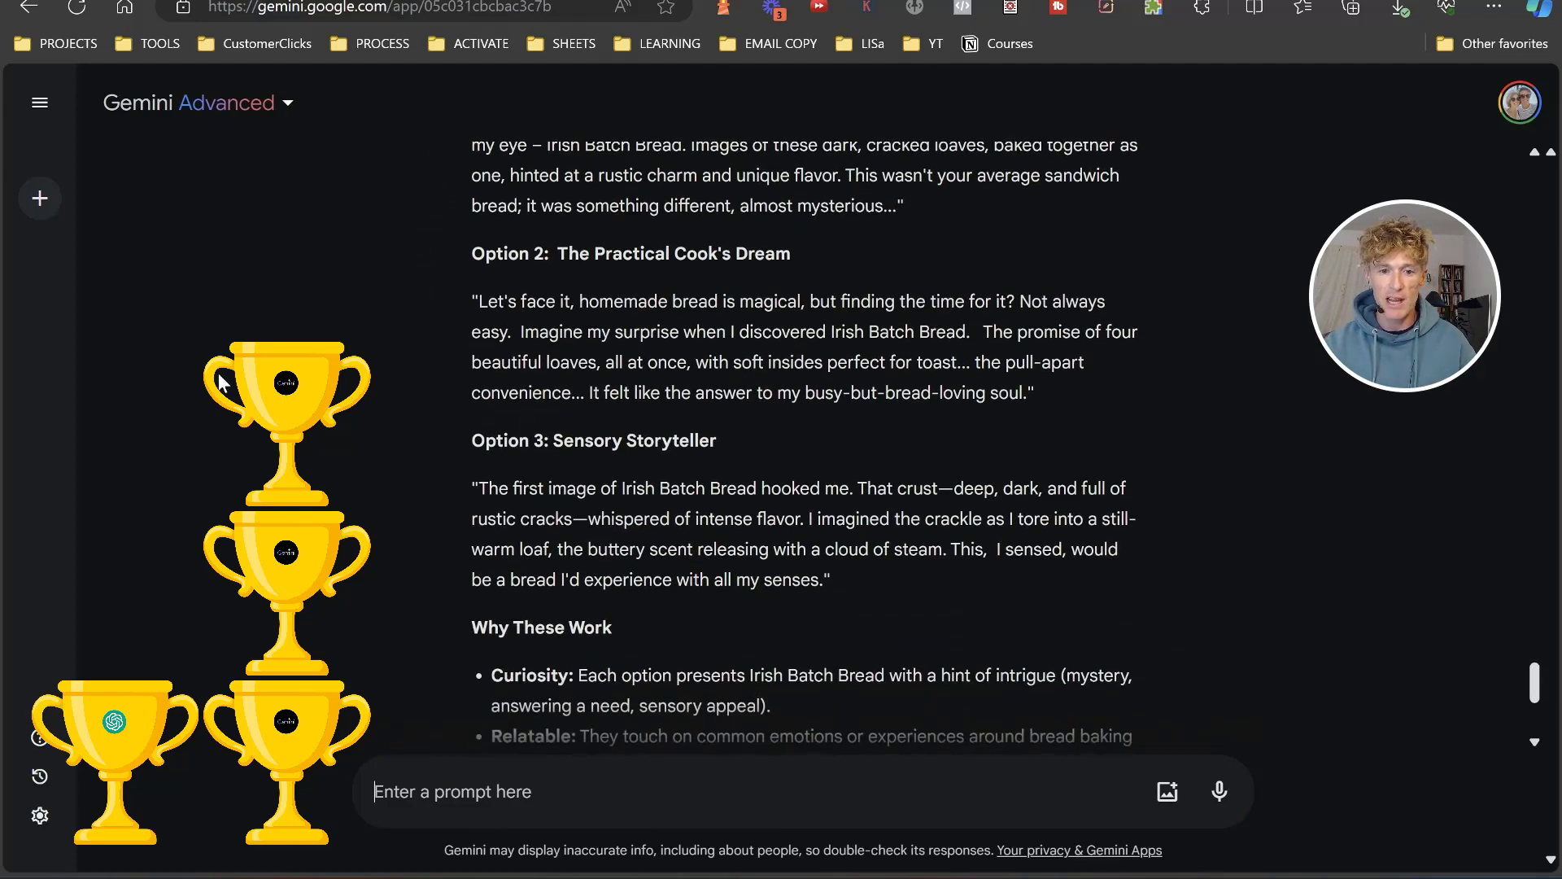
pyautogui.scroll(1, 220, 380)
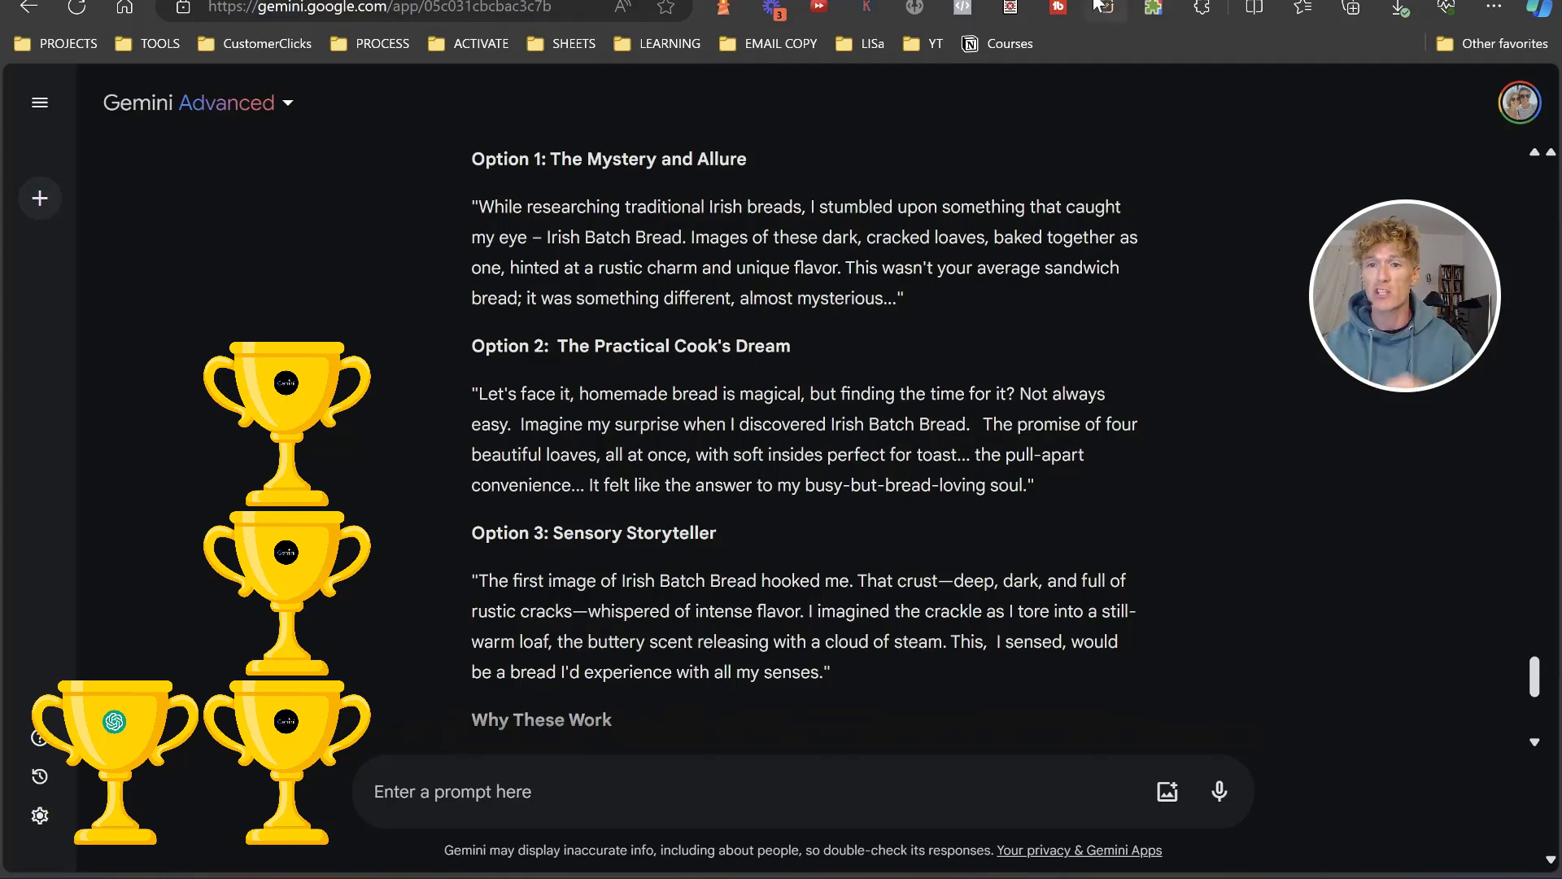
# Review ChatGPT's Irish Batch Bread story, which opens on a misty Irish morning
pyautogui.hotkey('ctrl', 'Tab')
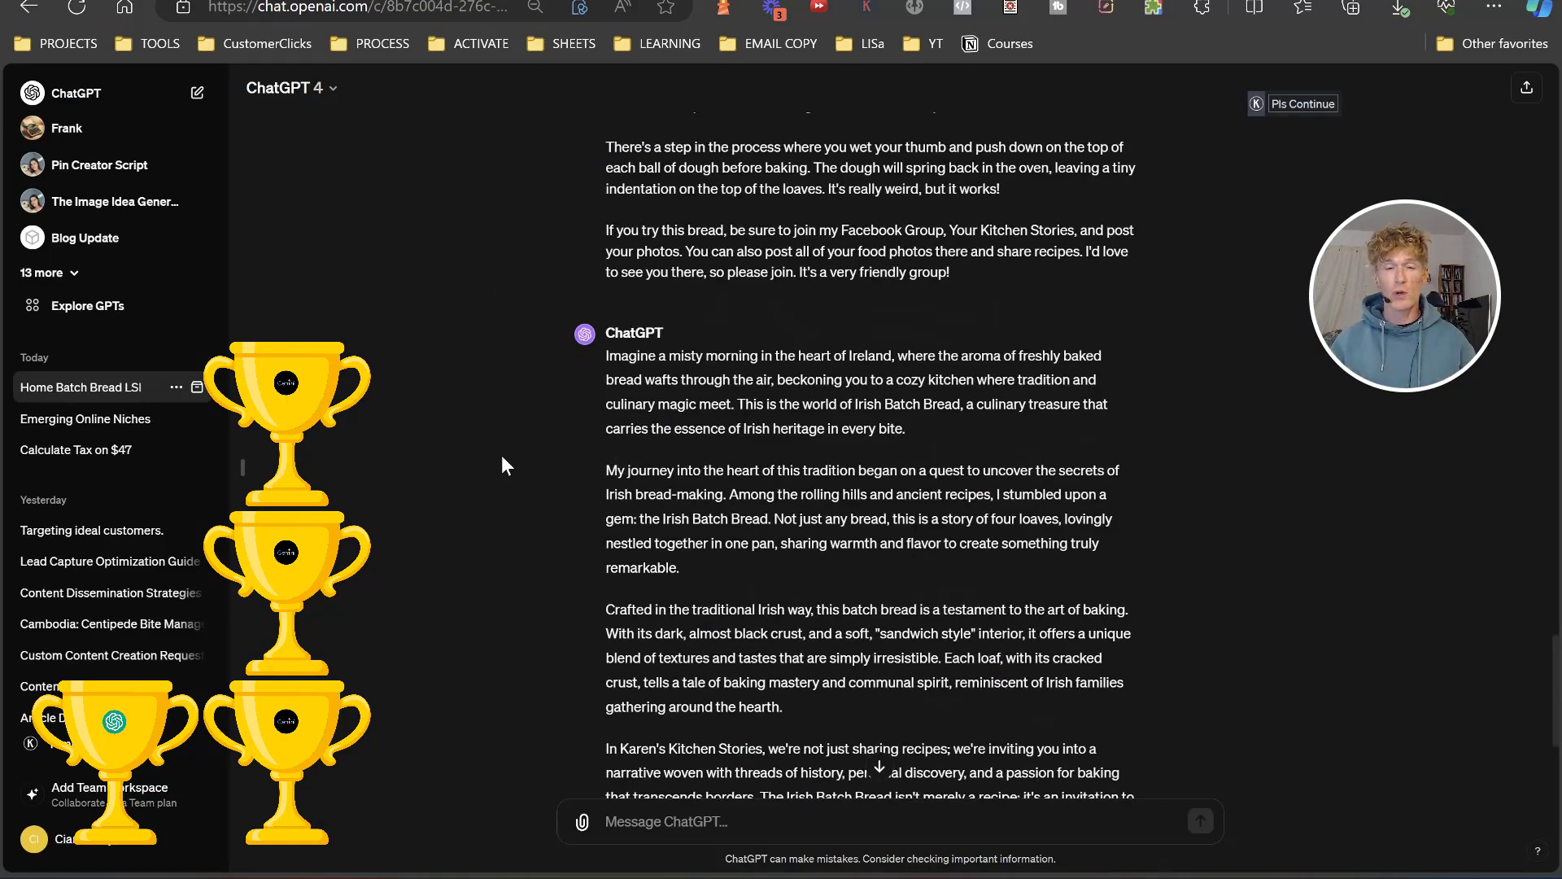
pyautogui.scroll(-4, 511, 465)
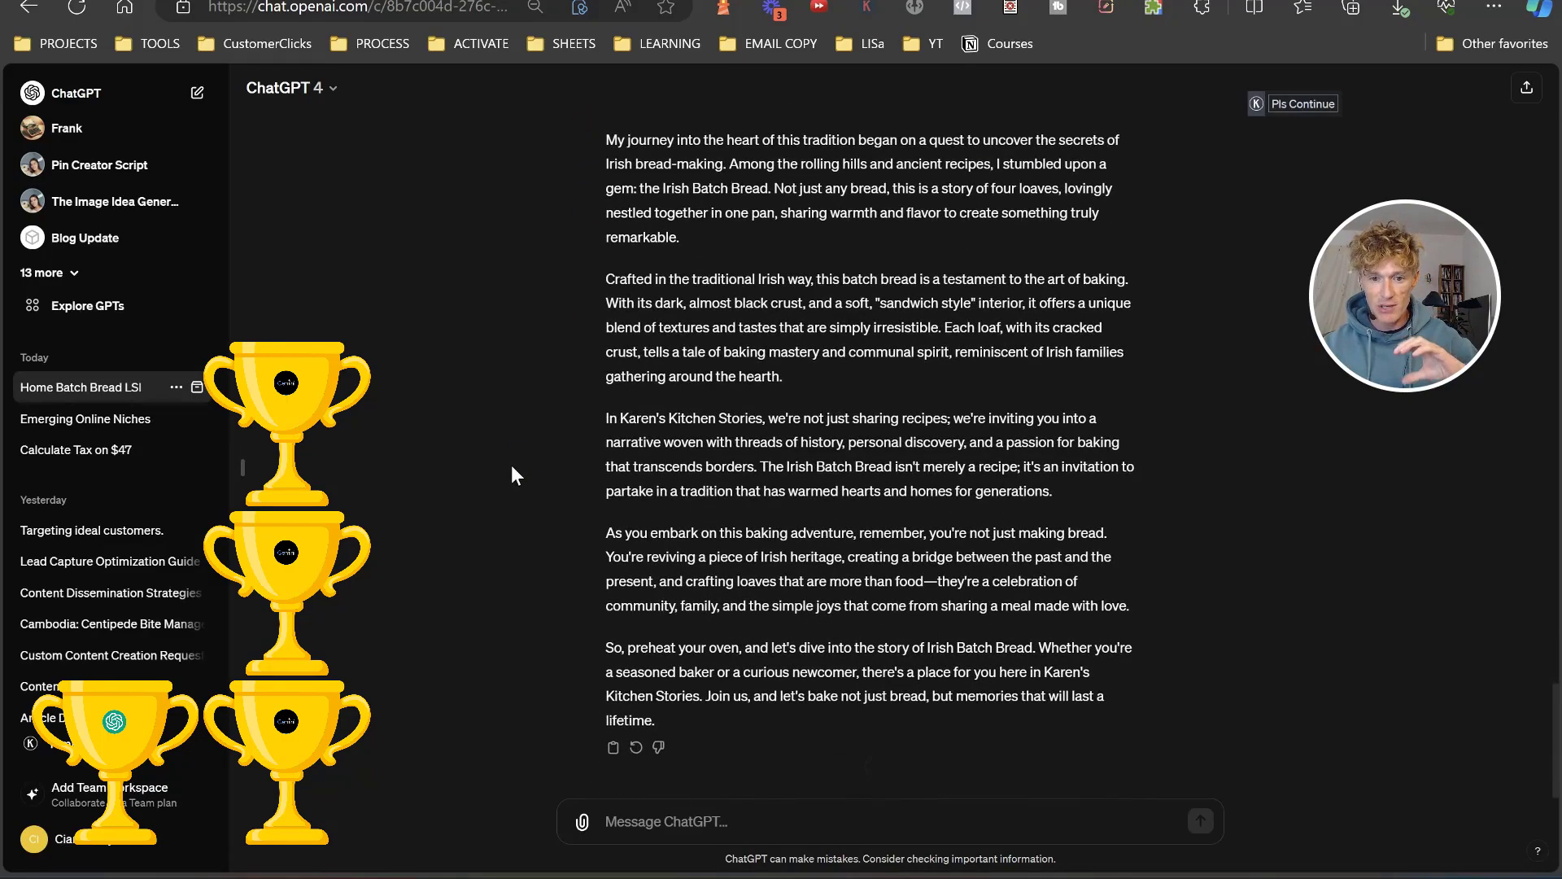
pyautogui.scroll(3, 663, 704)
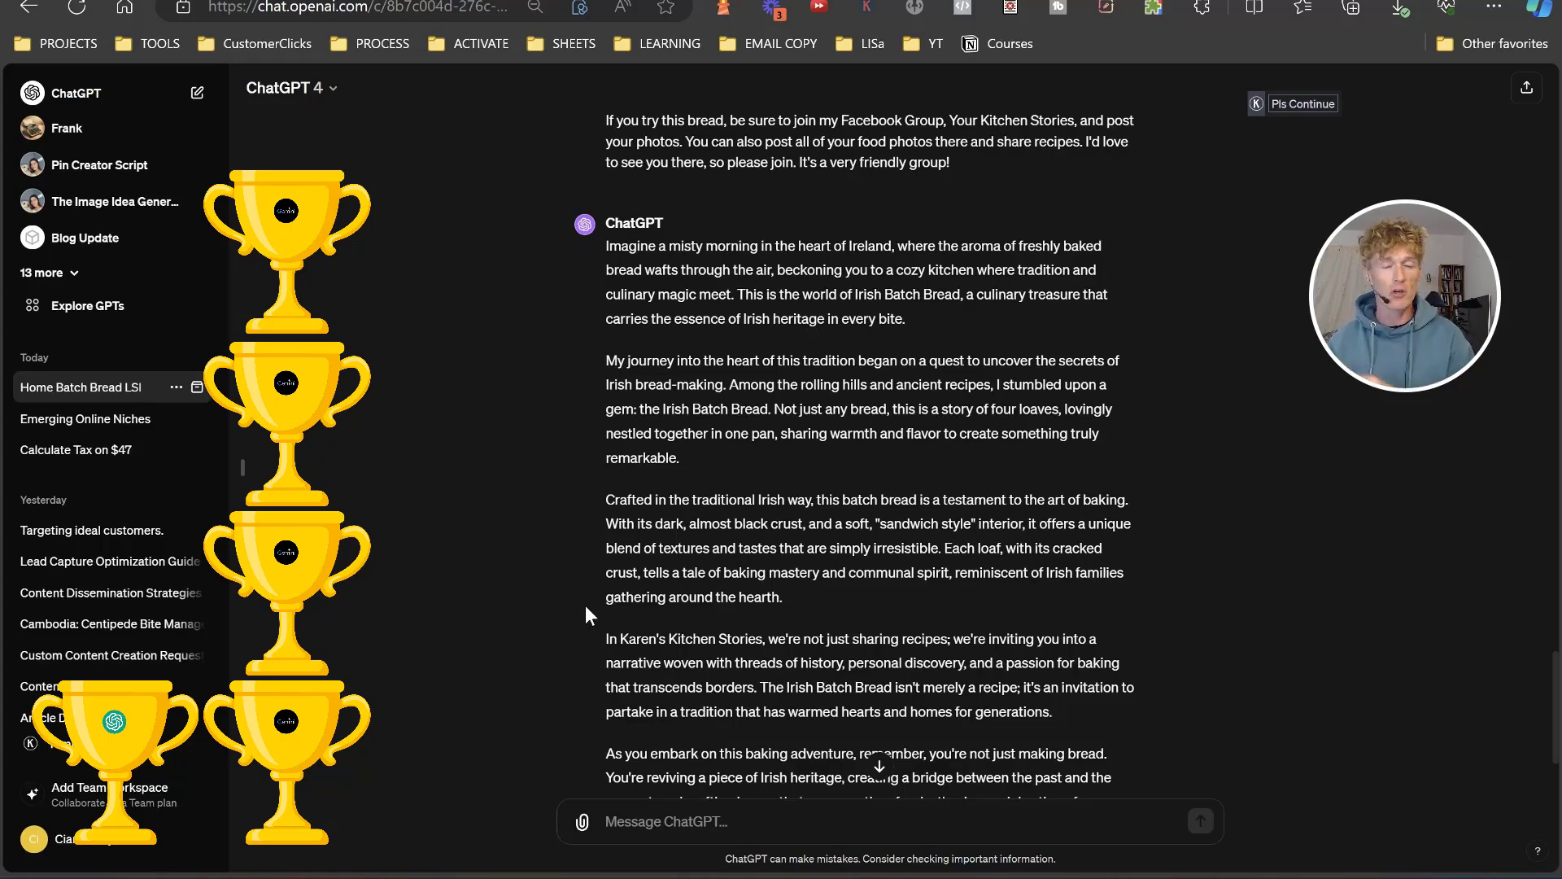
# Paste the shop-visit CTA prompt for the batch bread article into both ChatGPT and Gemini
pyautogui.write('I am selling a product on [how to create batch bread at home]. Could you craft a compelling CTA for the end of my article that encourages a person to visit my shop.')
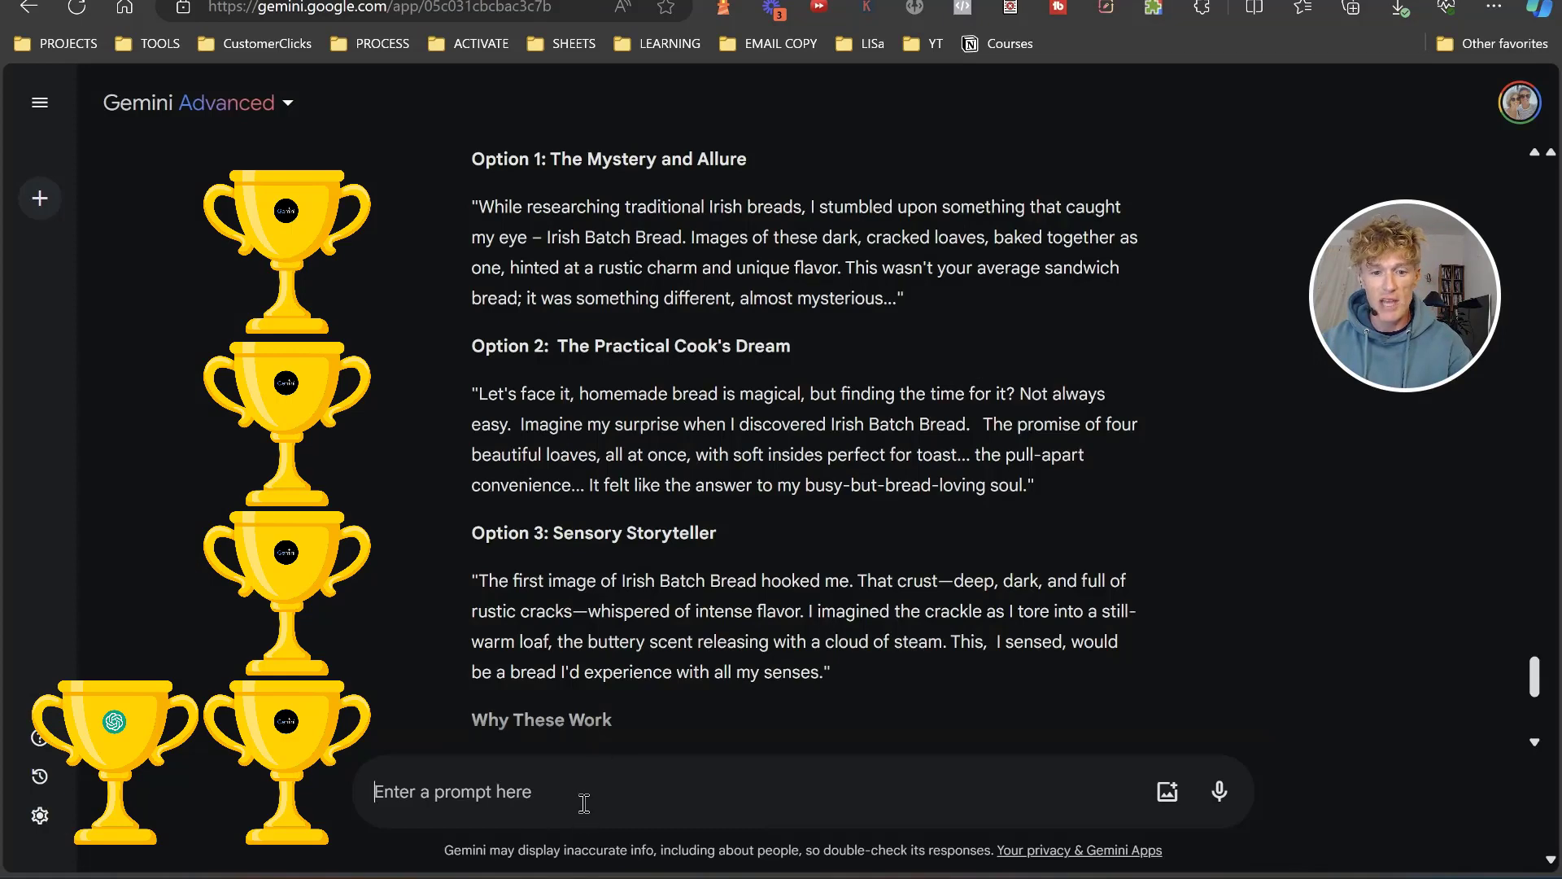
pyautogui.write('I am selling a product on [how to create batch bread at home]. Could you craft a compelling CTA for the end of my article that encourages a person to visit my shop.')
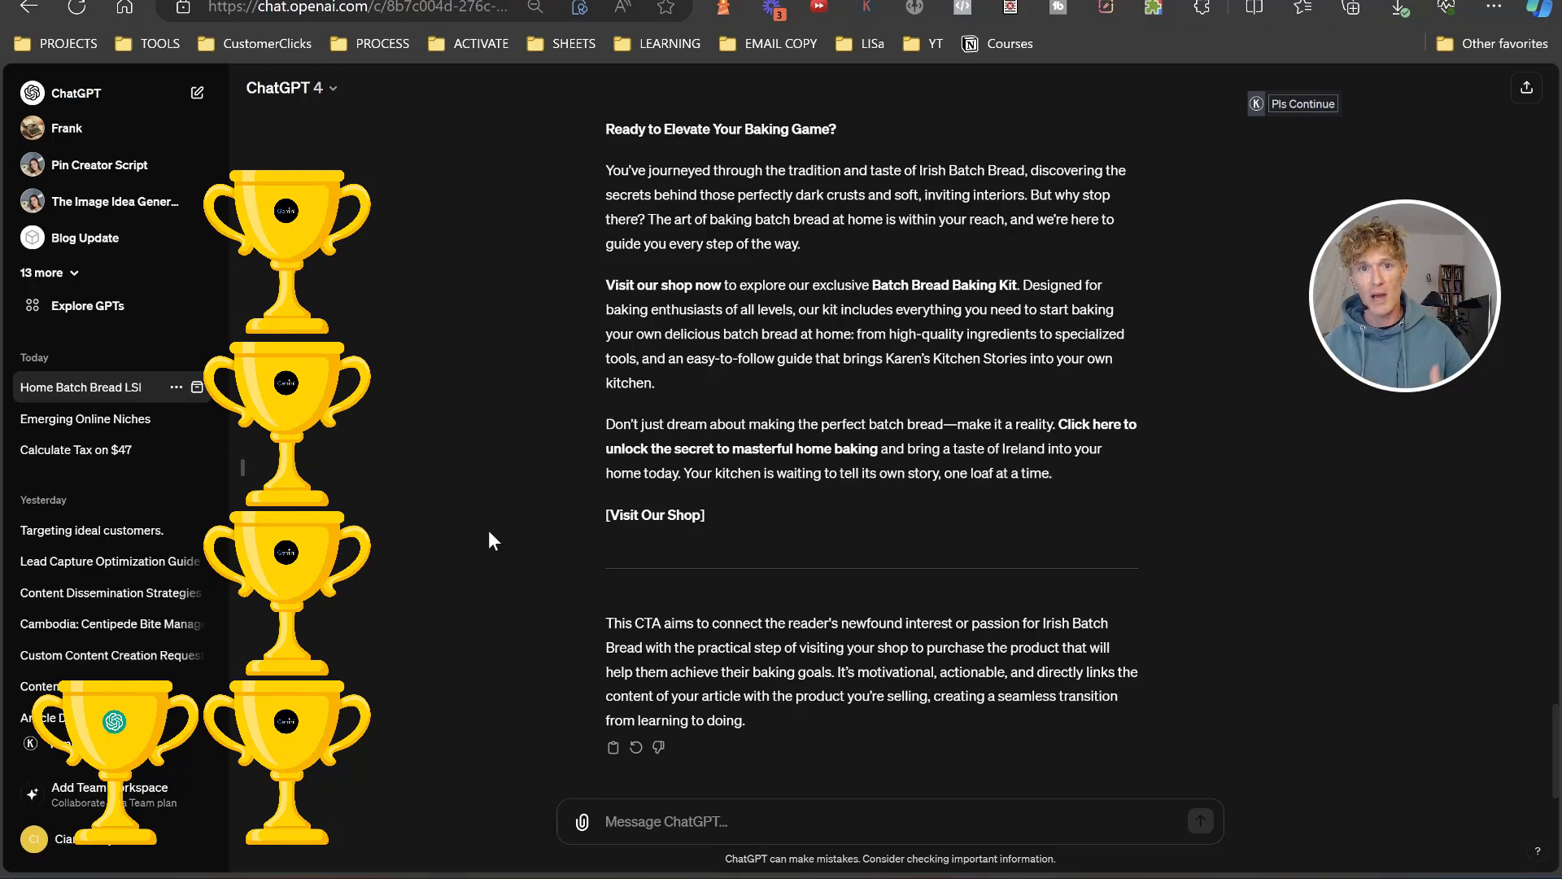
# Review Gemini's three shop-visit CTA options and its tips for a high-converting CTA
pyautogui.click(1078, 2)
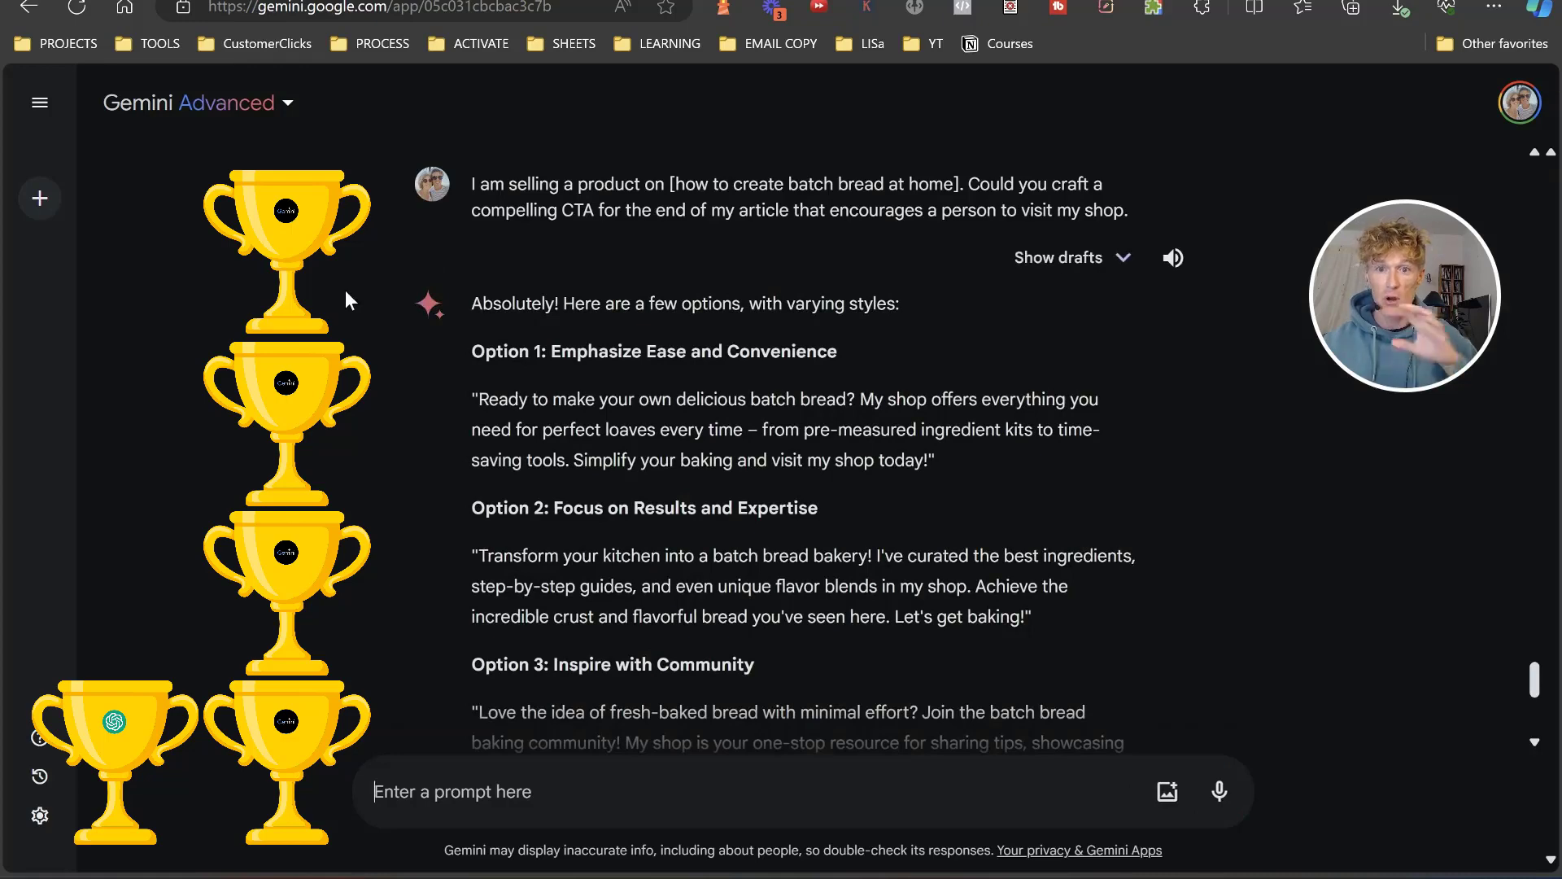
pyautogui.scroll(-5, 334, 319)
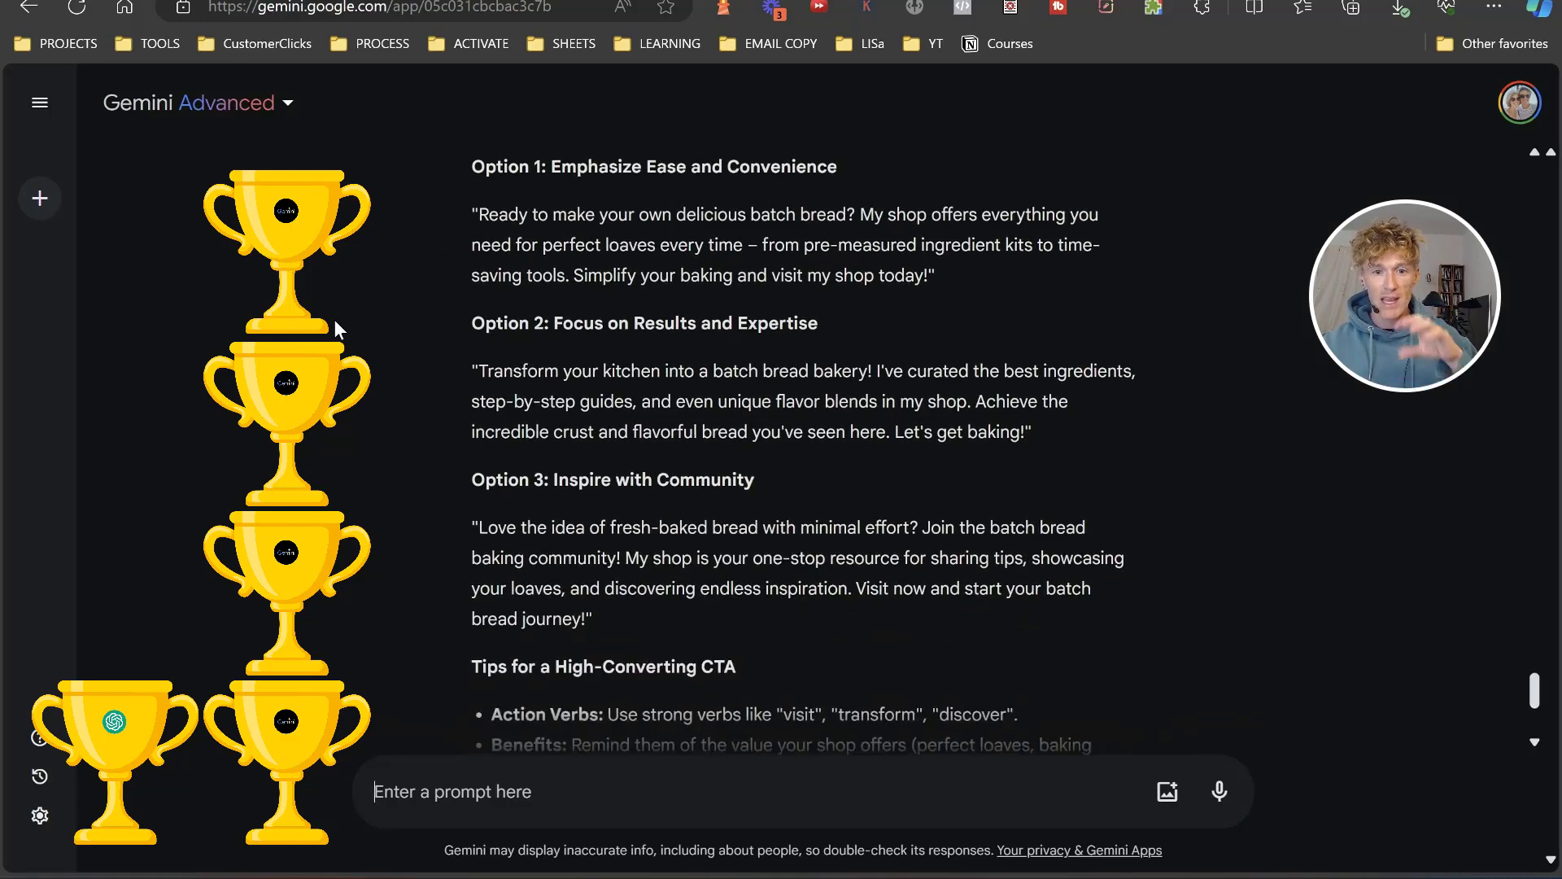
pyautogui.scroll(4, 334, 319)
pyautogui.scroll(-3, 334, 319)
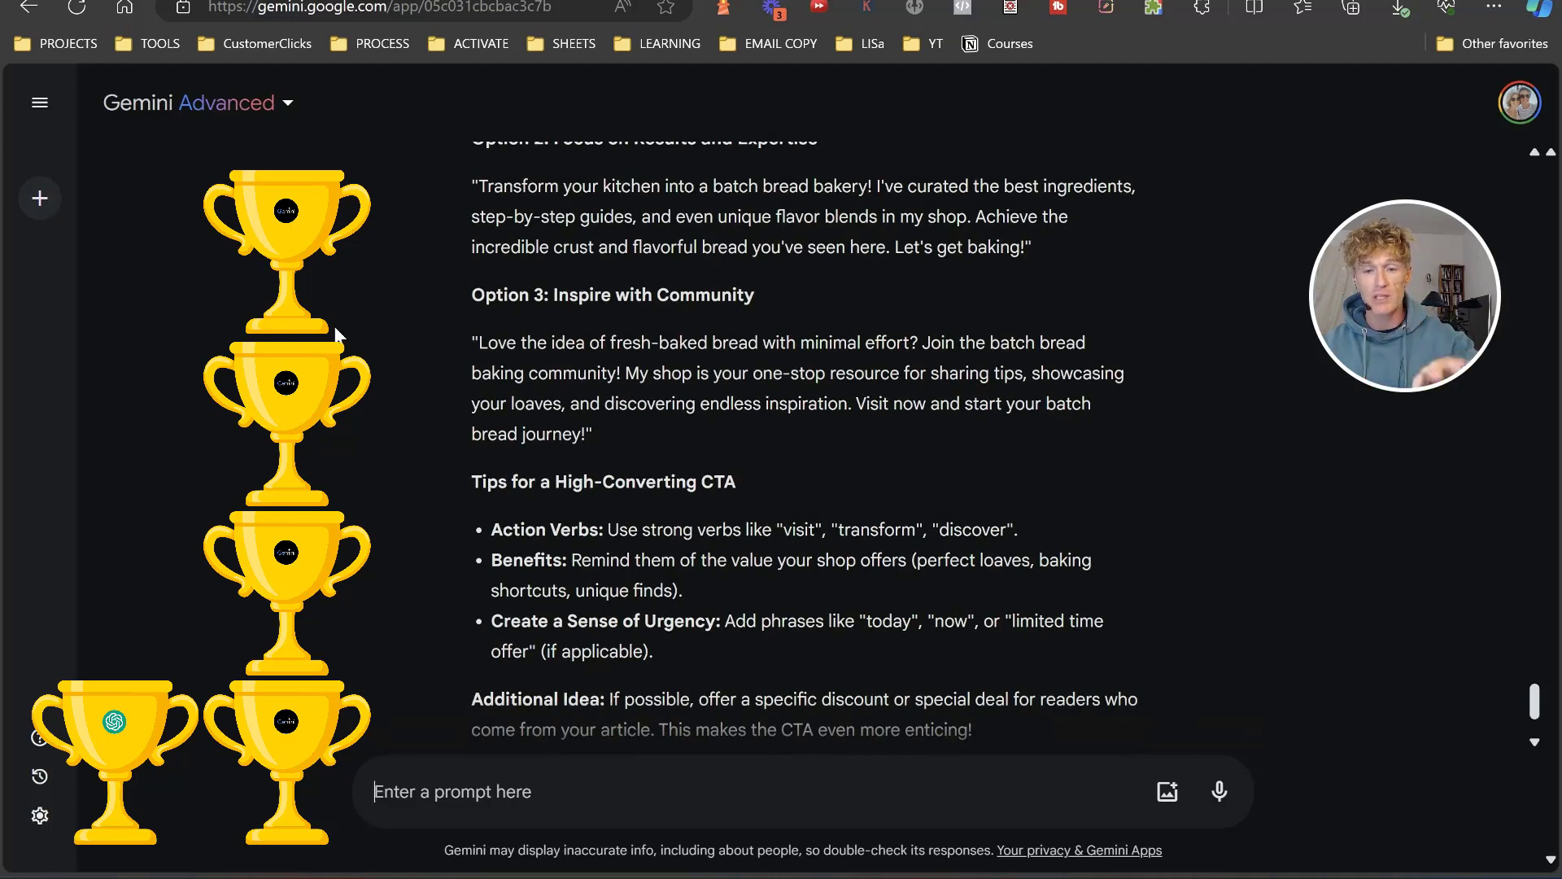
pyautogui.scroll(3, 334, 324)
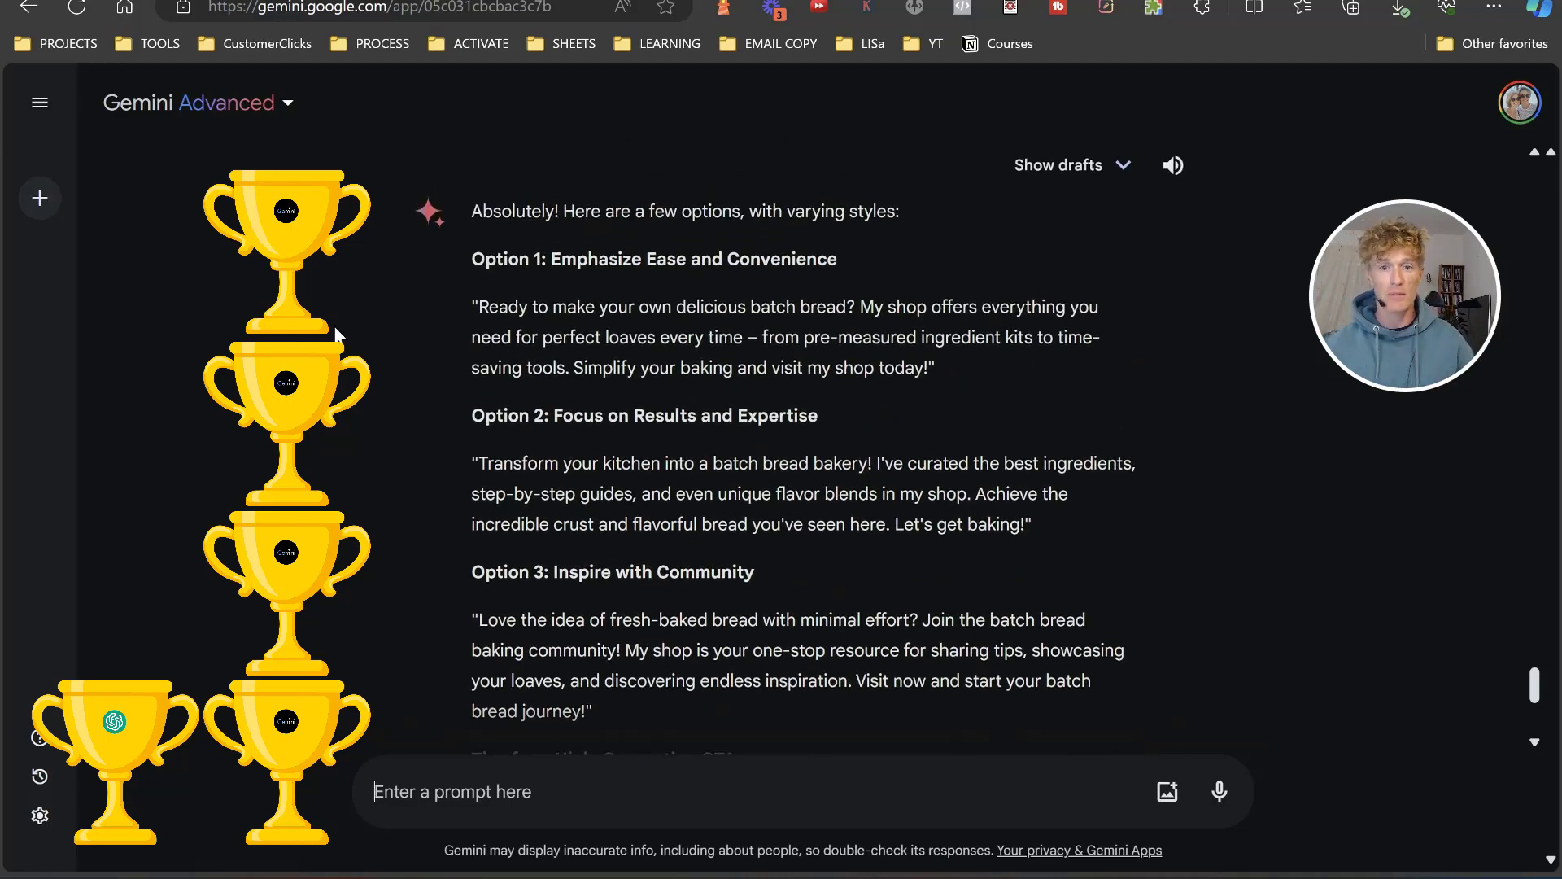